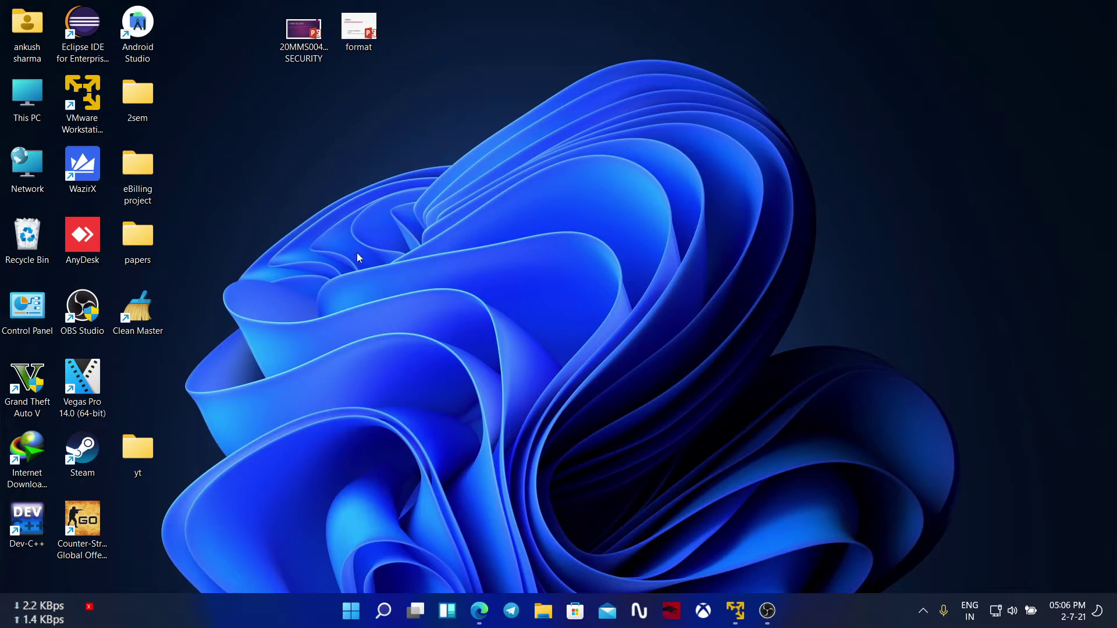
Step: Browse This PC to Downloads > Windows 11 Insider Preview > x64 for the disc image, then minimize Explorer
double_click(27, 87)
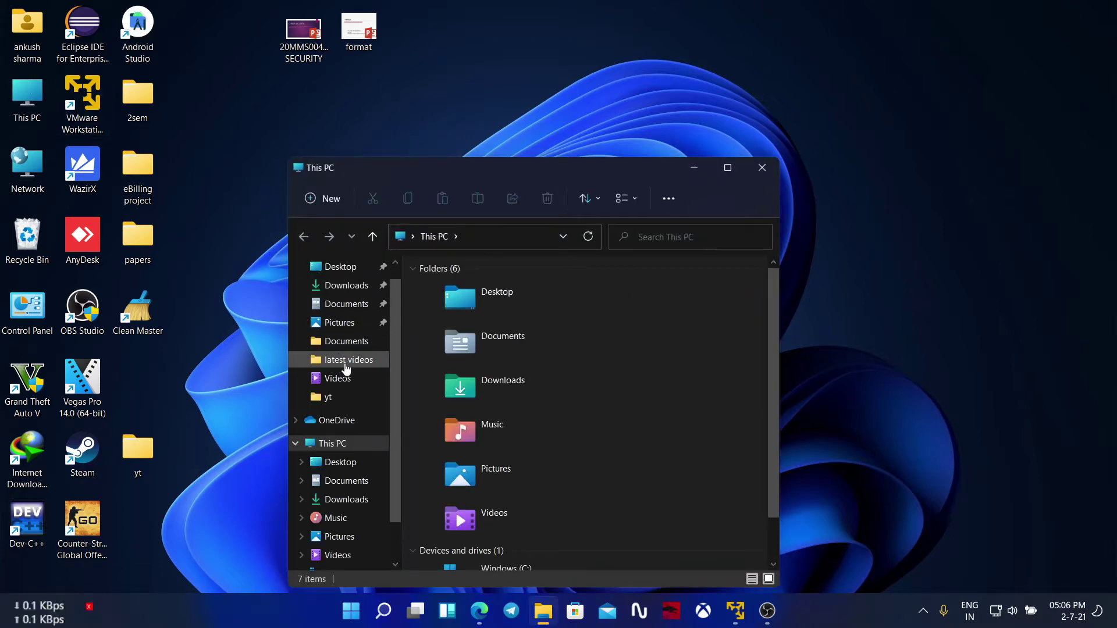
click(346, 286)
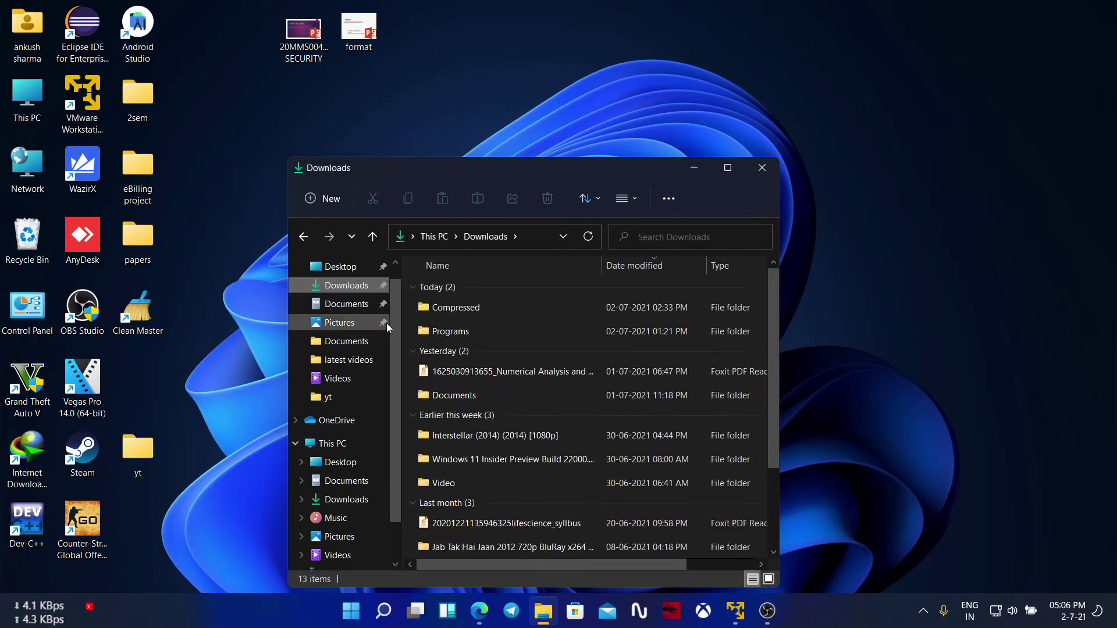
double_click(537, 457)
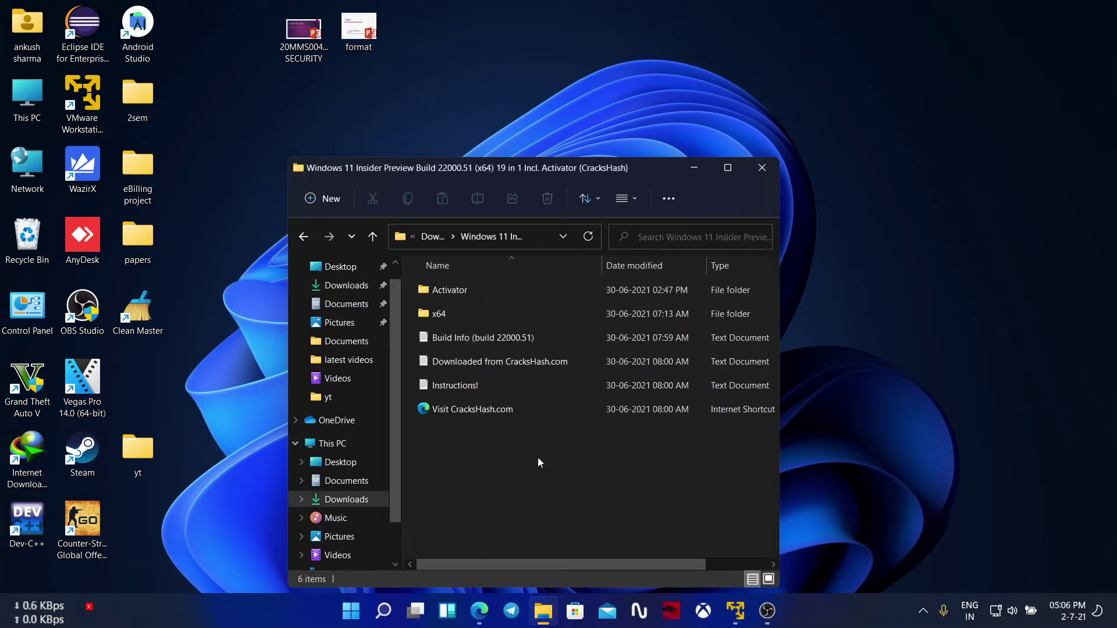
double_click(448, 308)
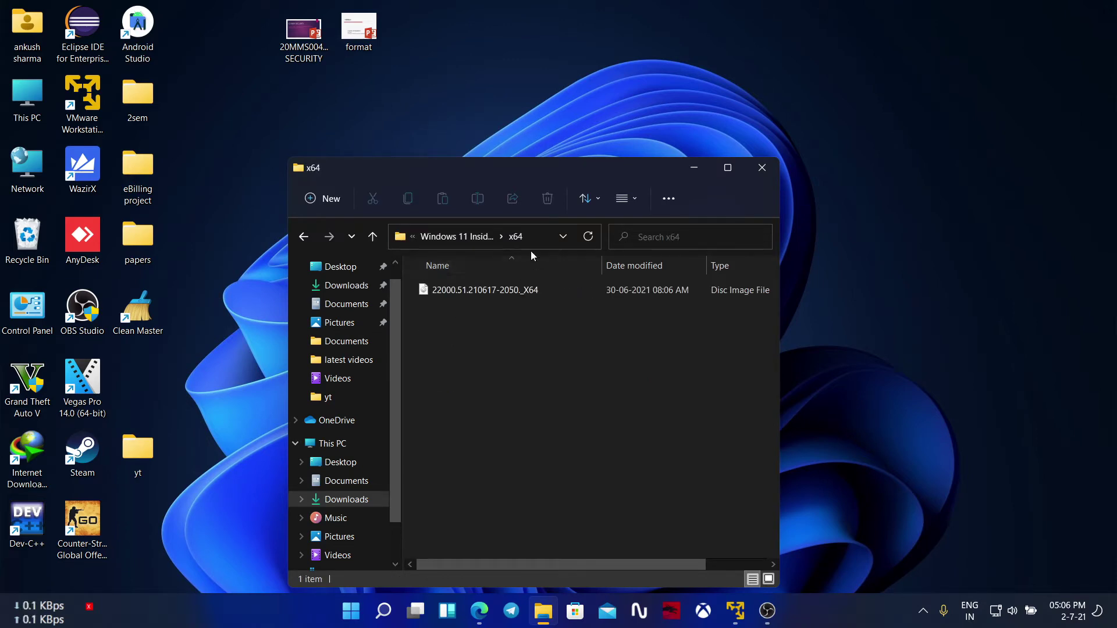
click(695, 167)
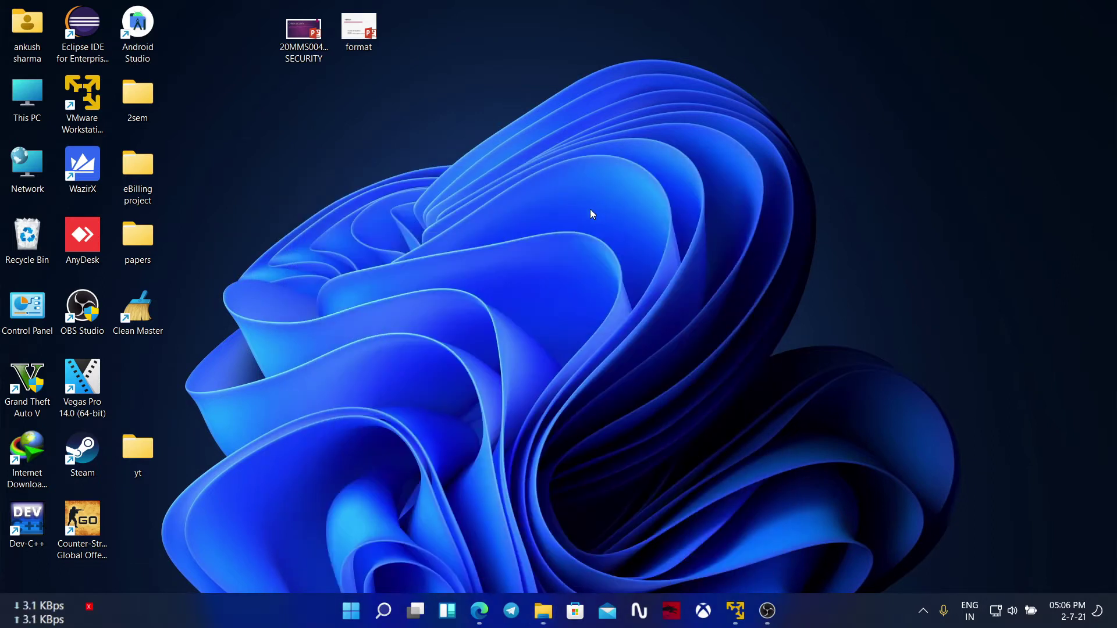
Step: Launch VMware Workstation 16 Player from its desktop shortcut, shift its window right, then maximize it
double_click(81, 98)
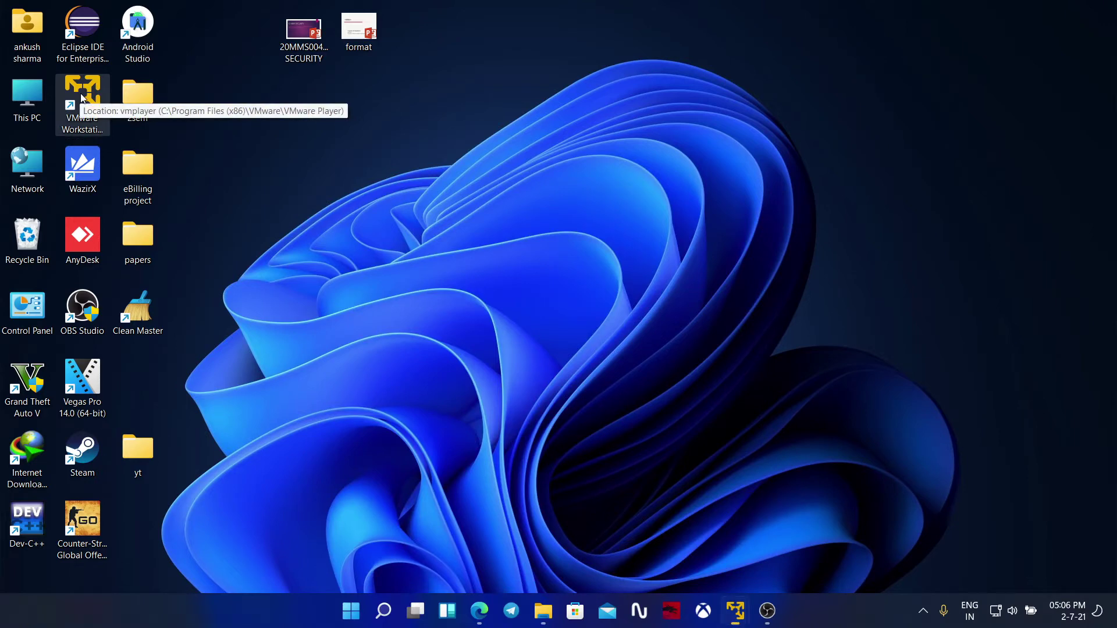
drag(371, 107, 494, 92)
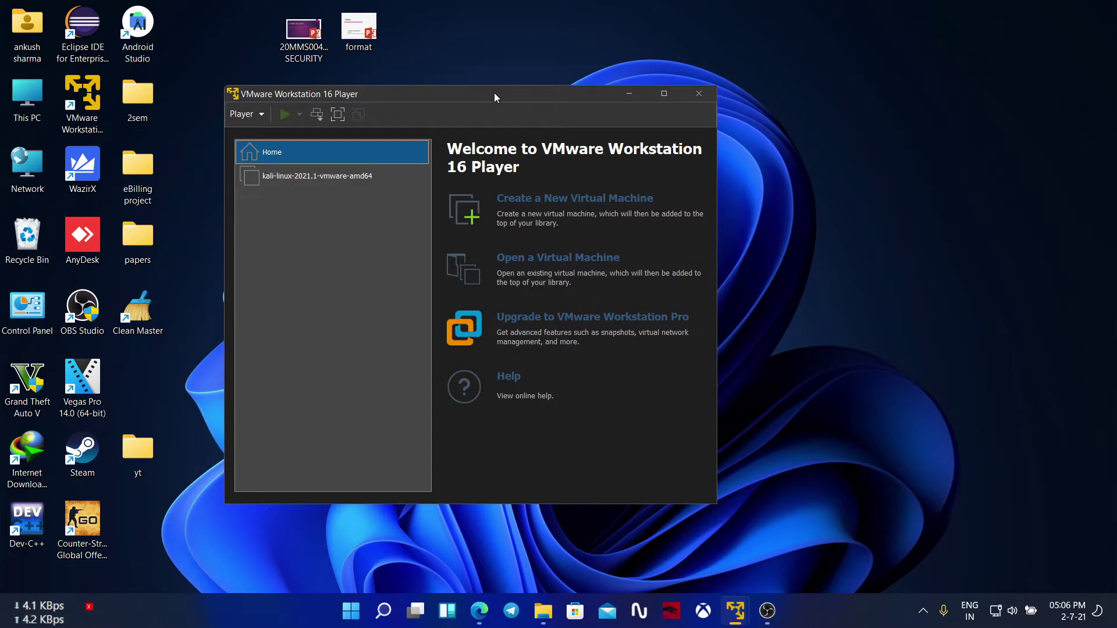
drag(494, 94, 567, 88)
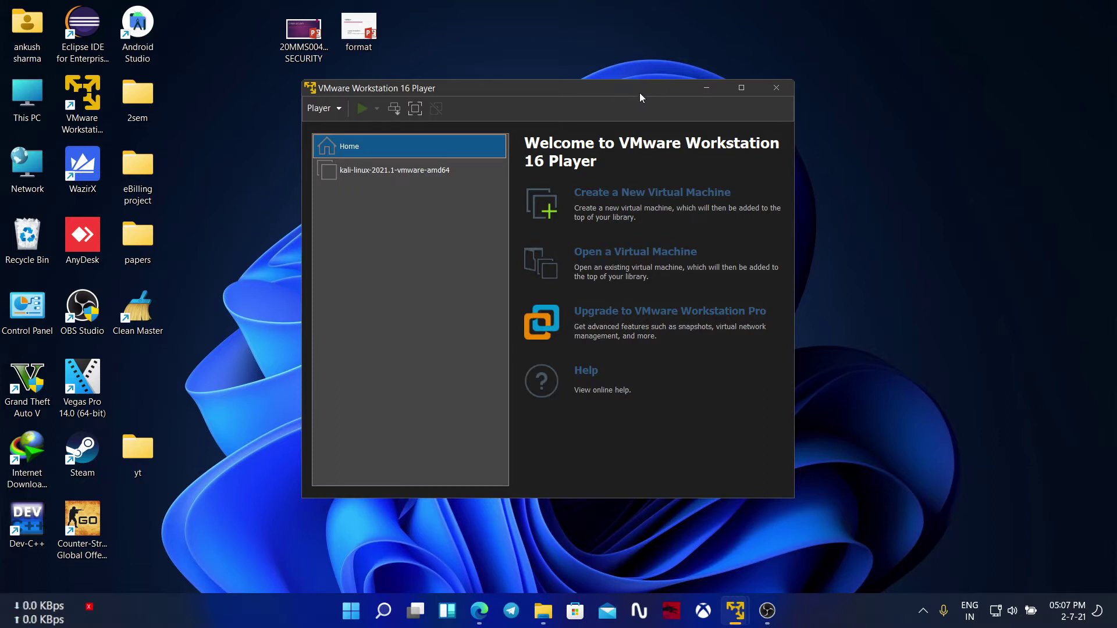
click(733, 89)
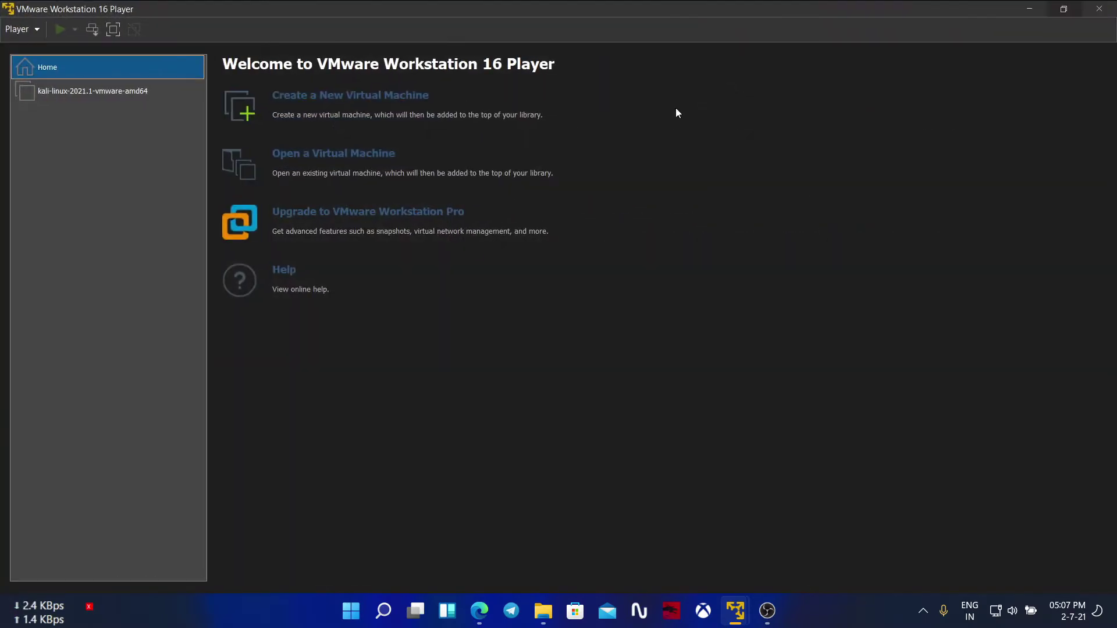
Step: Start a new virtual machine set to install the OS later, with Windows 10 x64 as guest
click(326, 102)
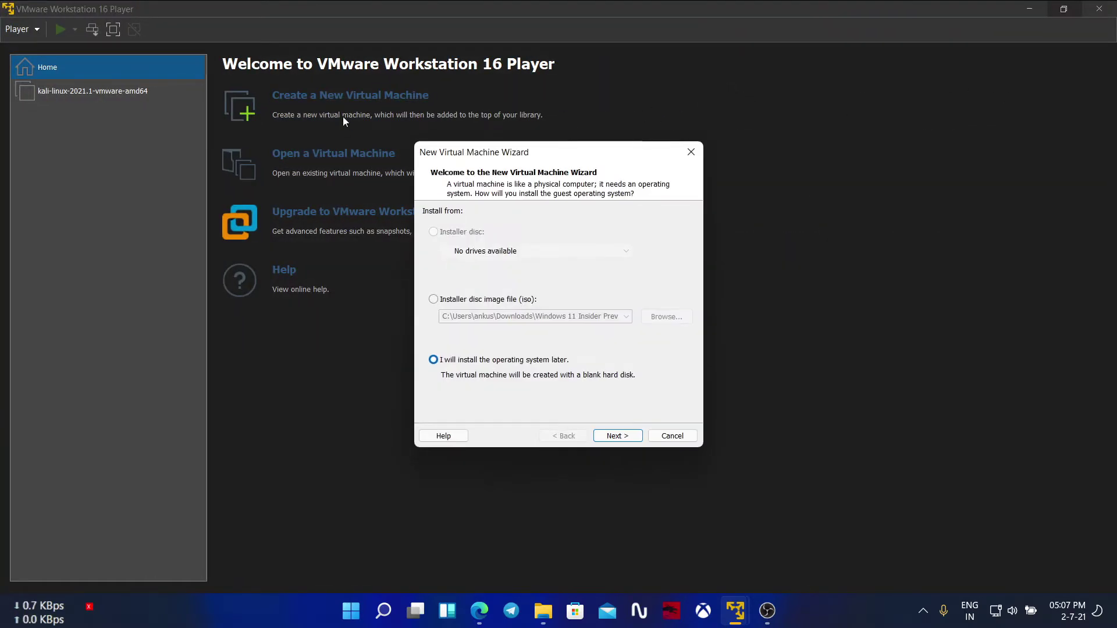
click(434, 300)
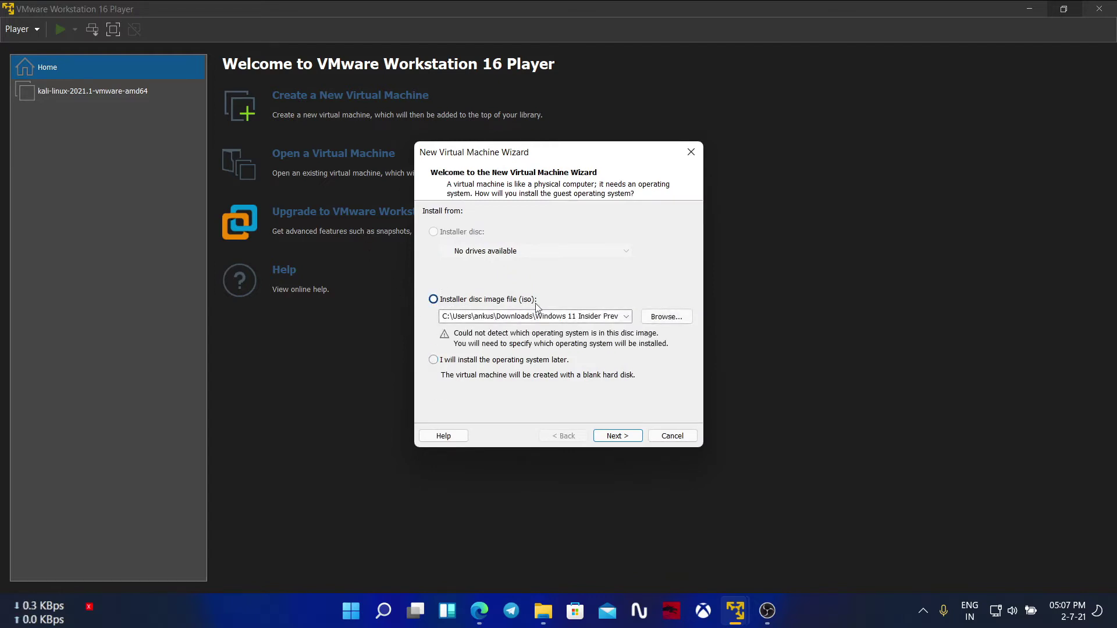
click(434, 361)
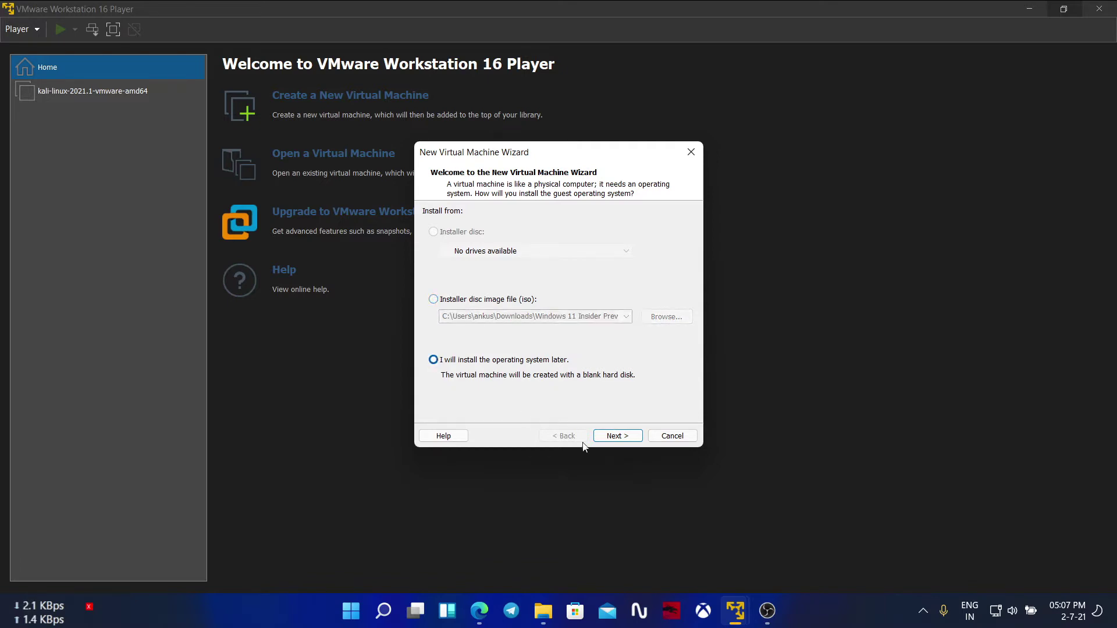
click(615, 437)
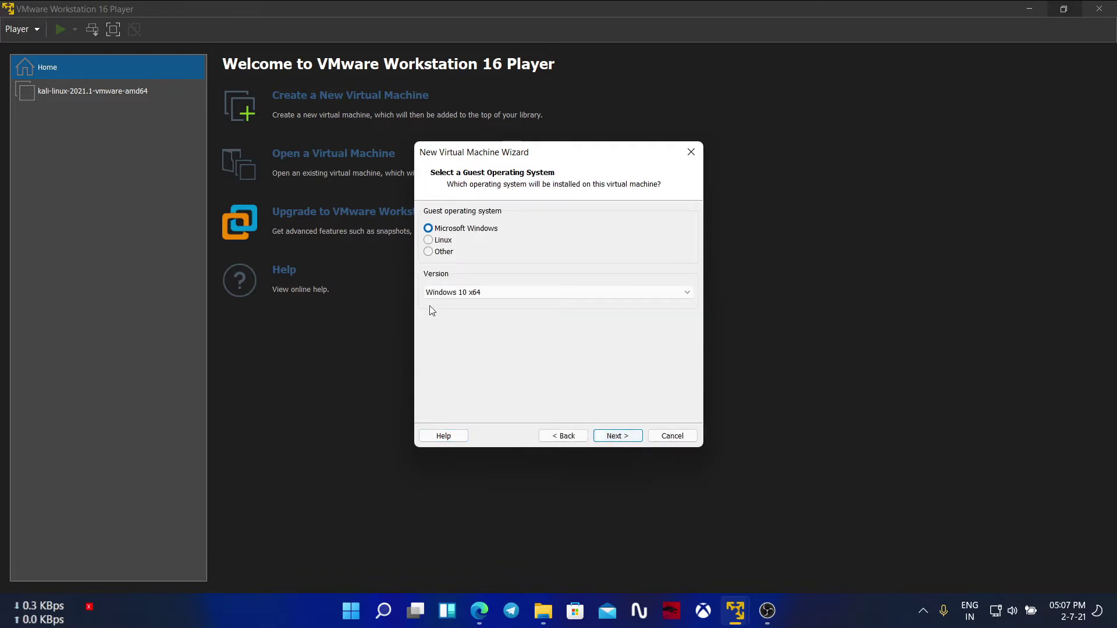
click(475, 296)
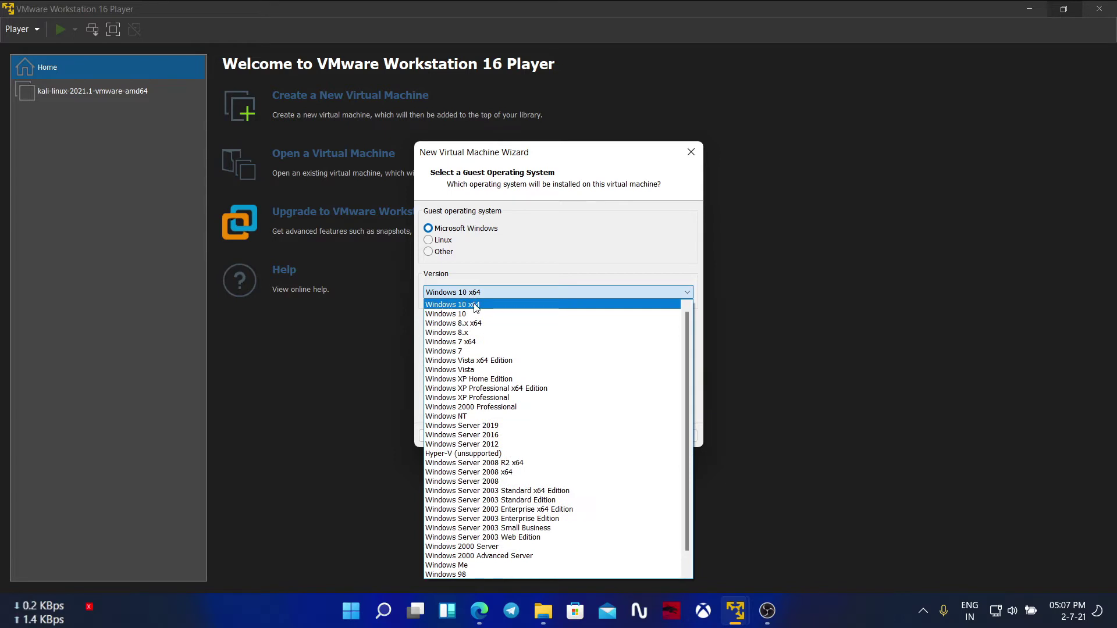
click(484, 305)
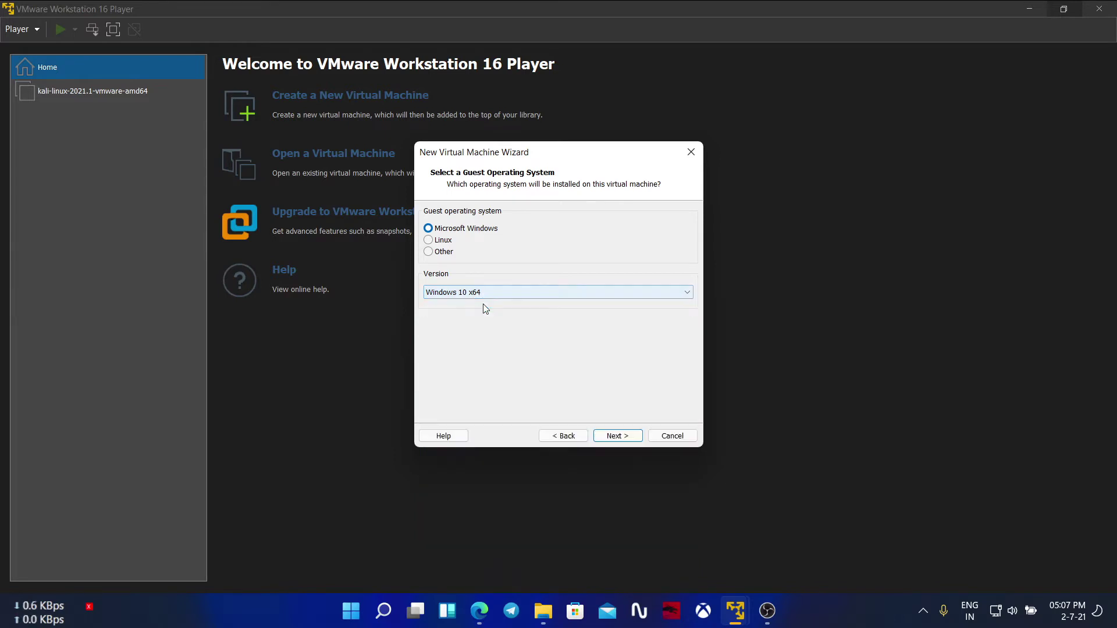
click(618, 436)
Step: Name the machine 'Windows 11 x64' and store its virtual disk as a single file
click(471, 231)
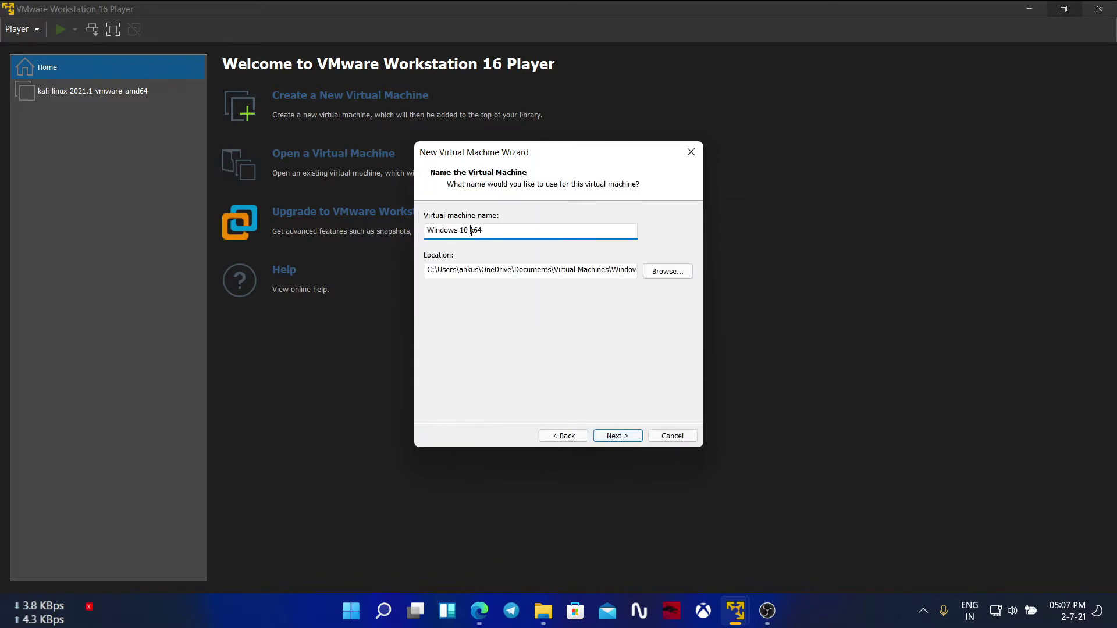
key(BackSpace)
text(1)
click(621, 437)
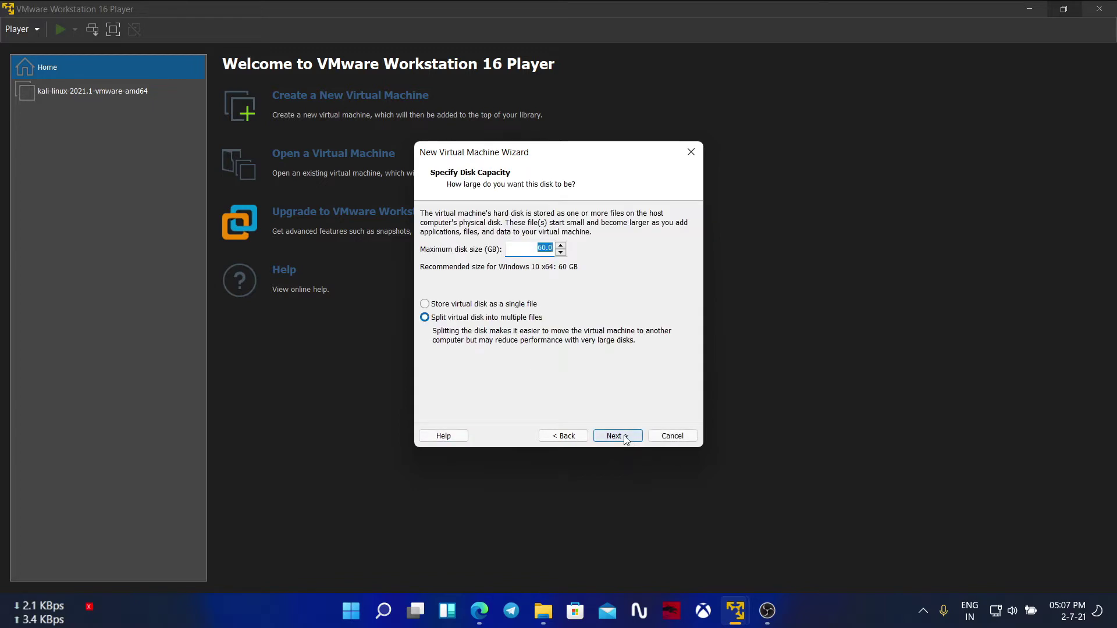
click(431, 305)
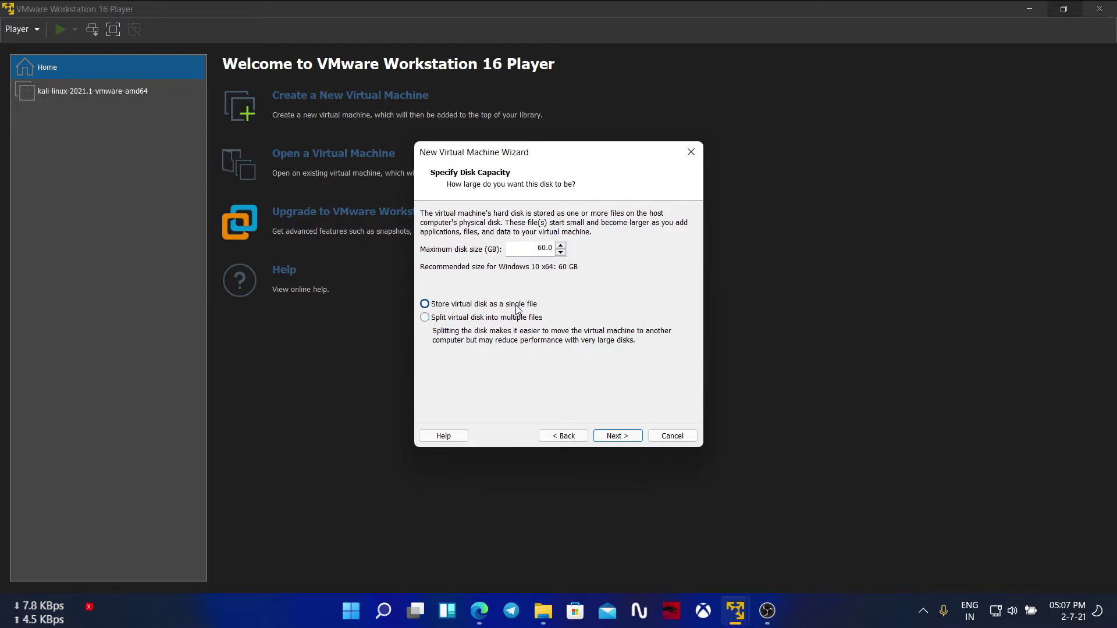
click(610, 434)
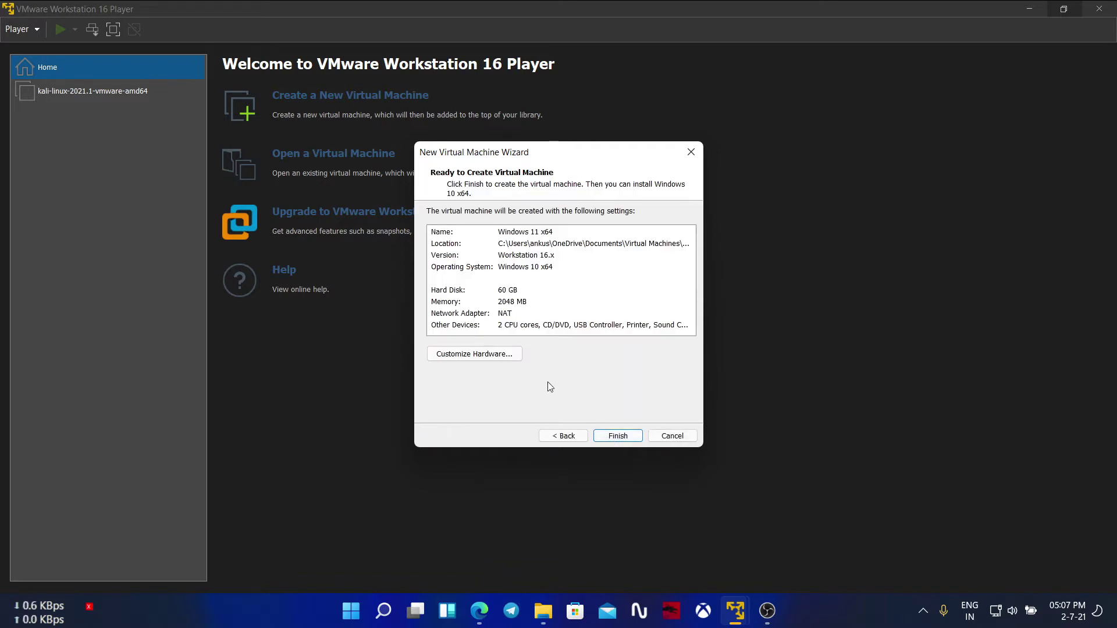
Step: Give the machine 4 GB memory and 4 processor cores, then finish creating it
click(510, 359)
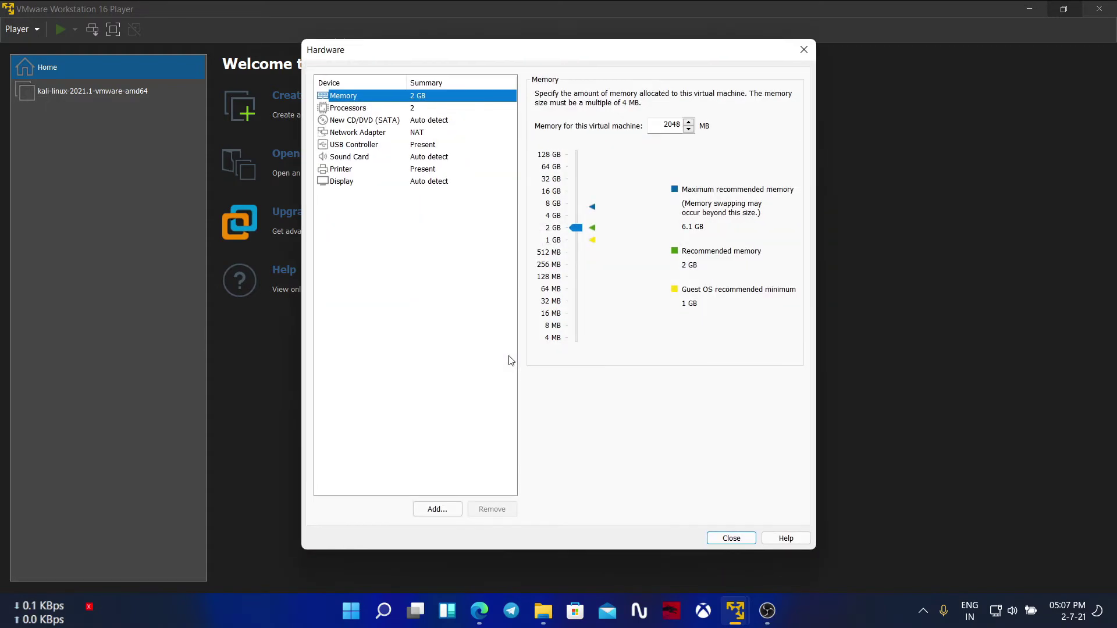
click(575, 216)
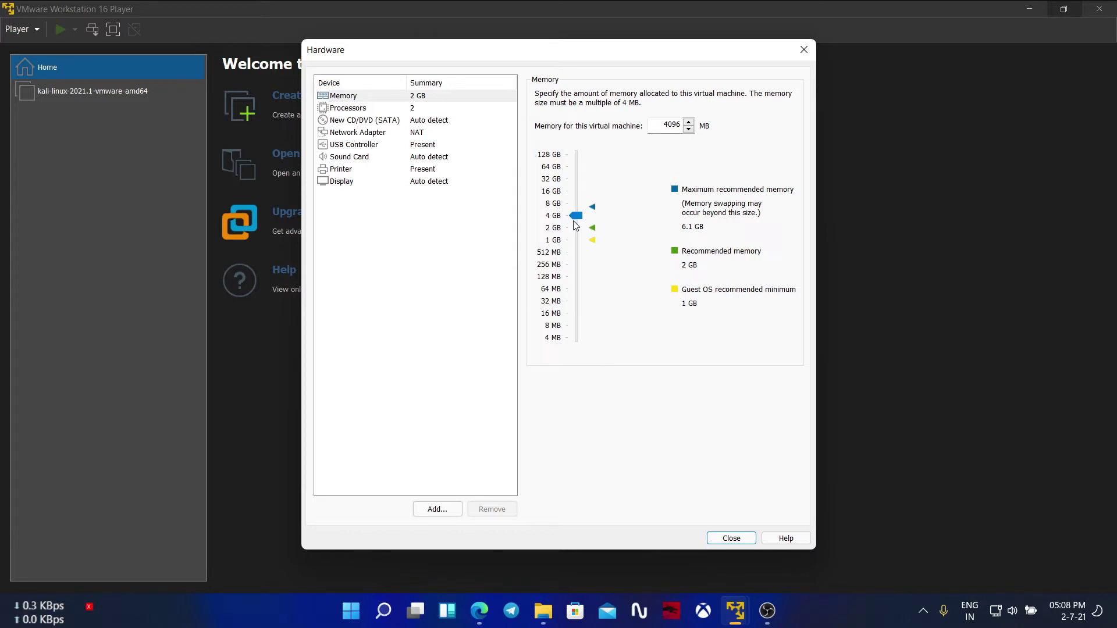
click(365, 108)
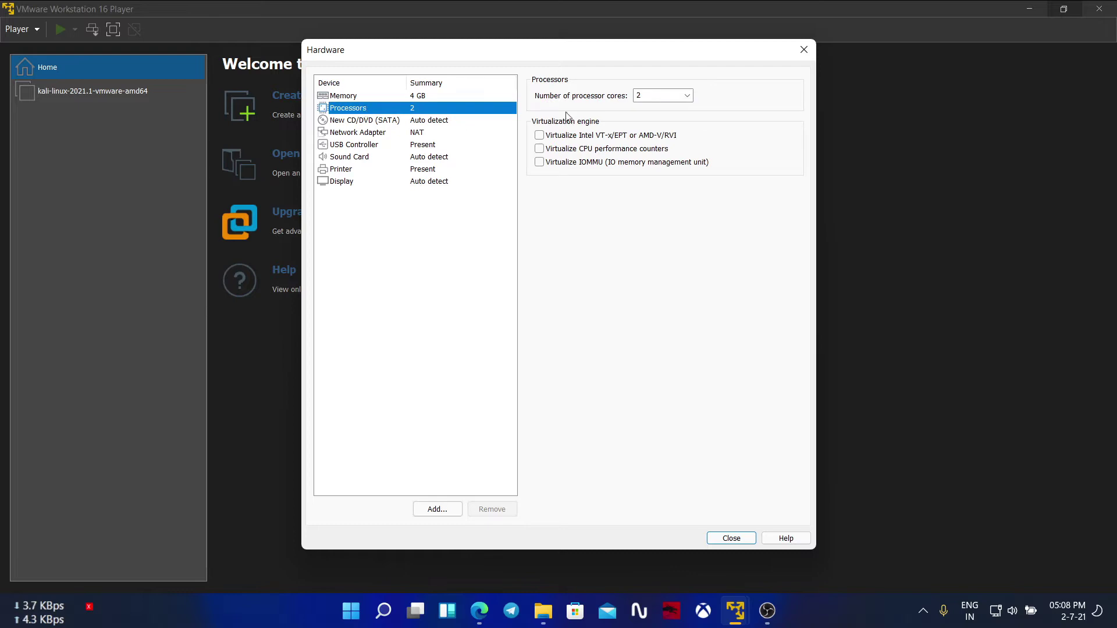
click(687, 95)
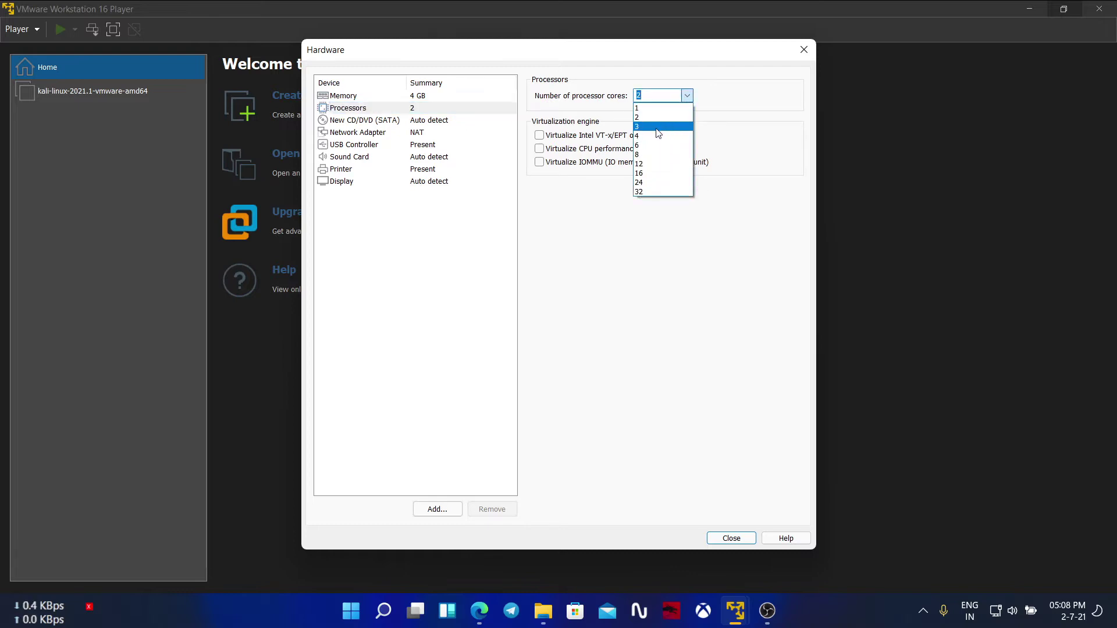
click(658, 135)
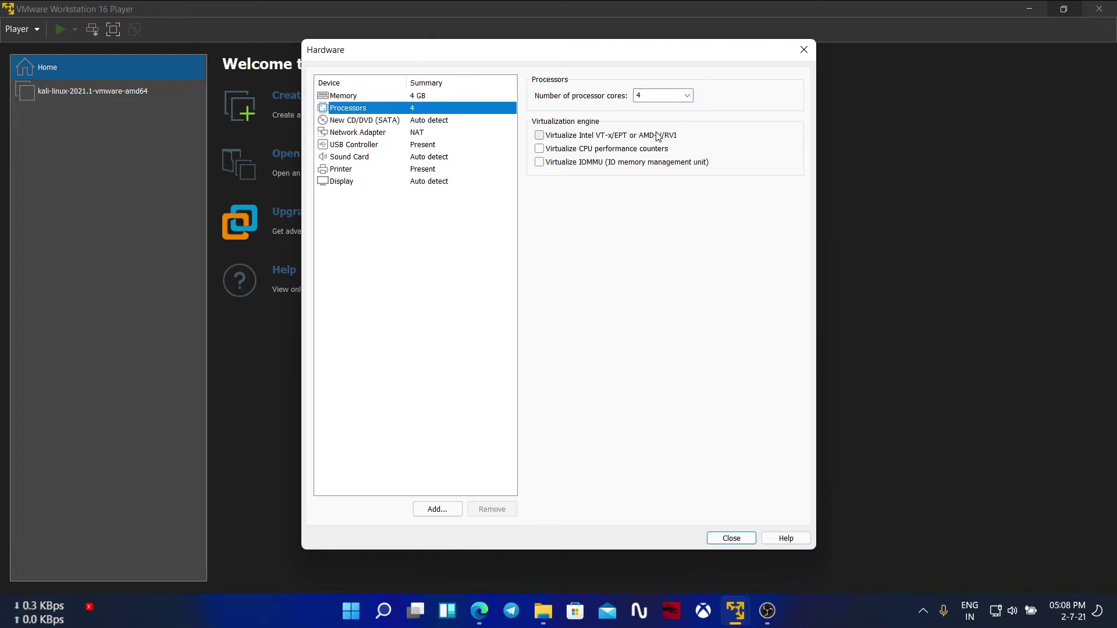
click(731, 538)
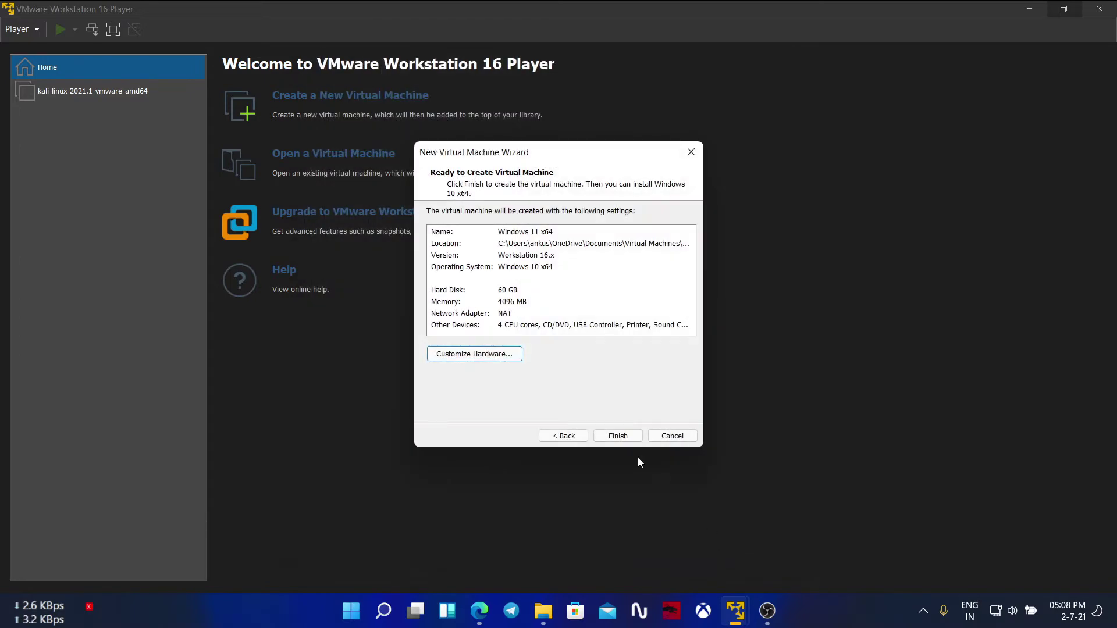
click(618, 437)
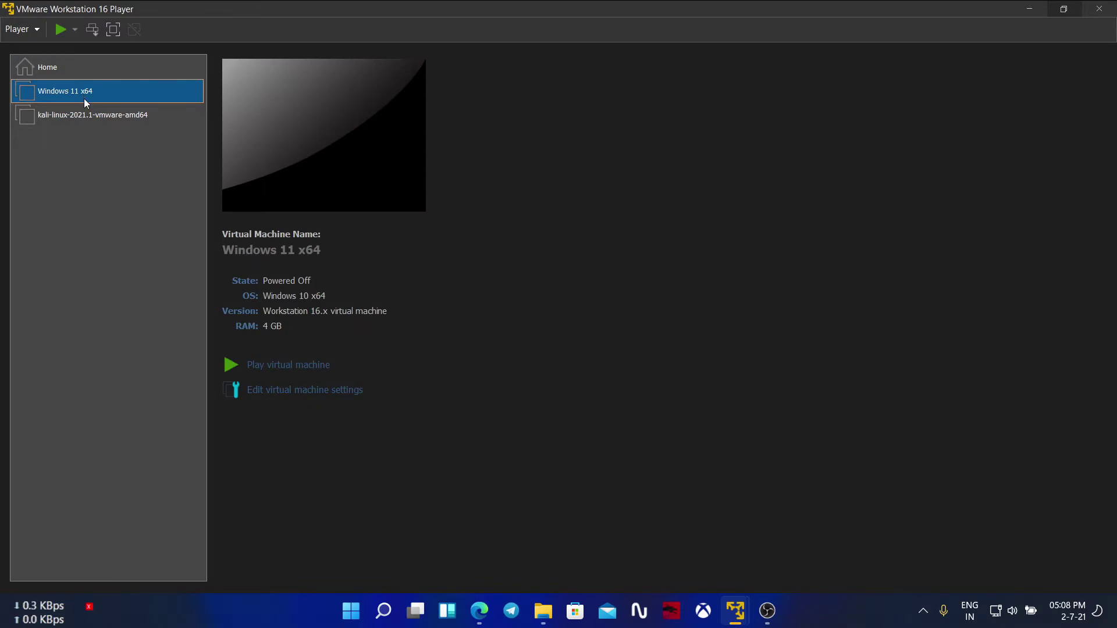
Step: Open the Windows 11 x64 machine's settings and close them unchanged
right_click(84, 99)
click(122, 124)
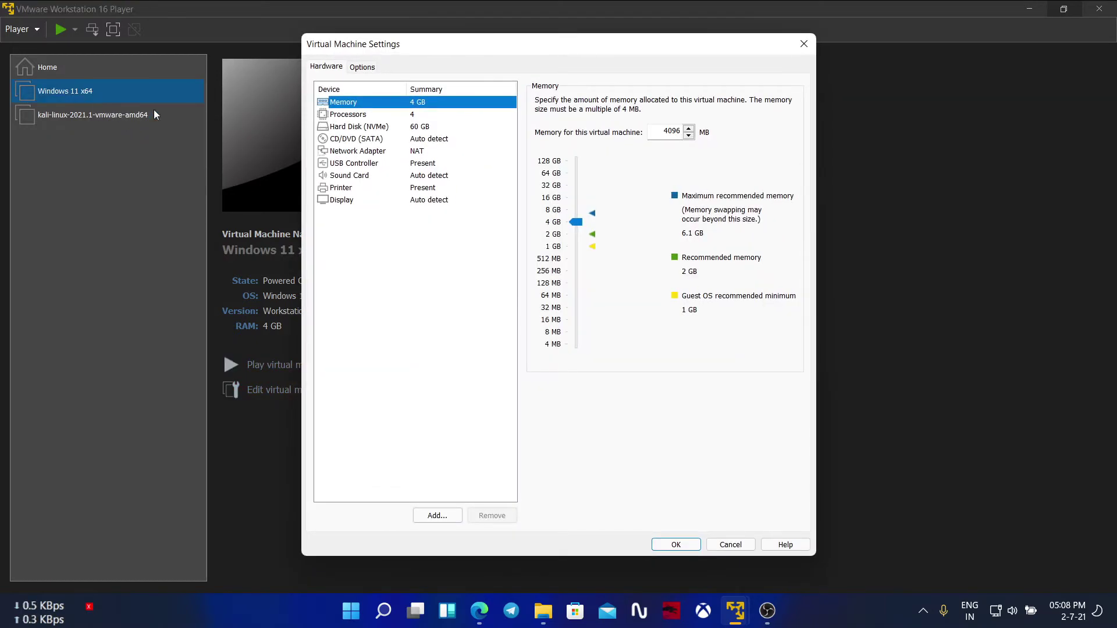
click(802, 45)
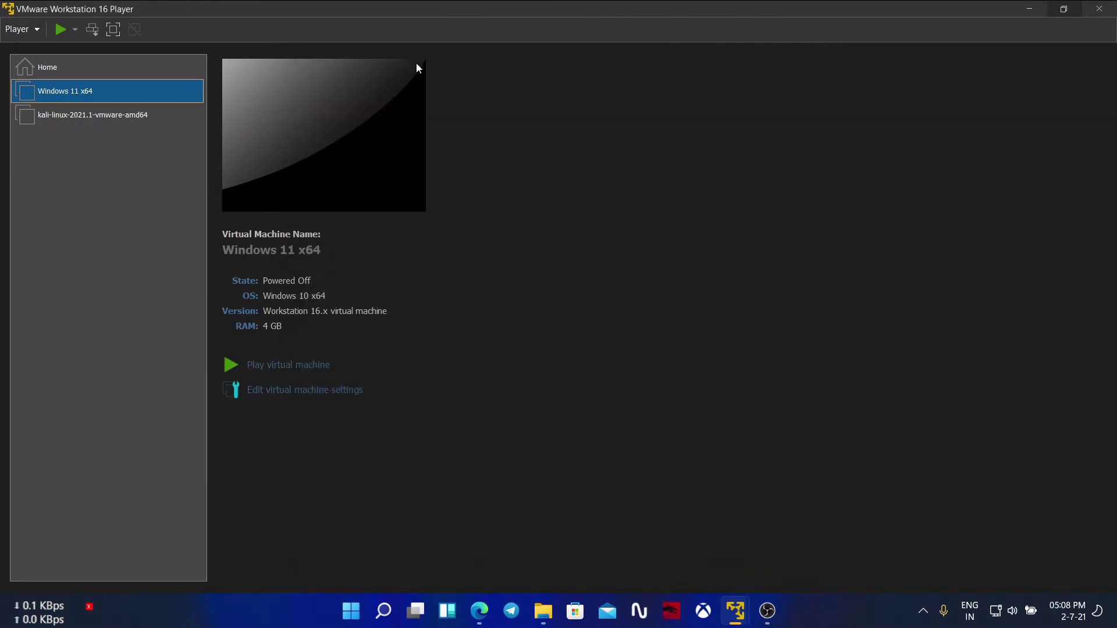
Step: Set the CD/DVD (SATA) drive to the 22000.51.210617-2050_X64 ISO from the x64 folder and save
right_click(84, 92)
click(134, 120)
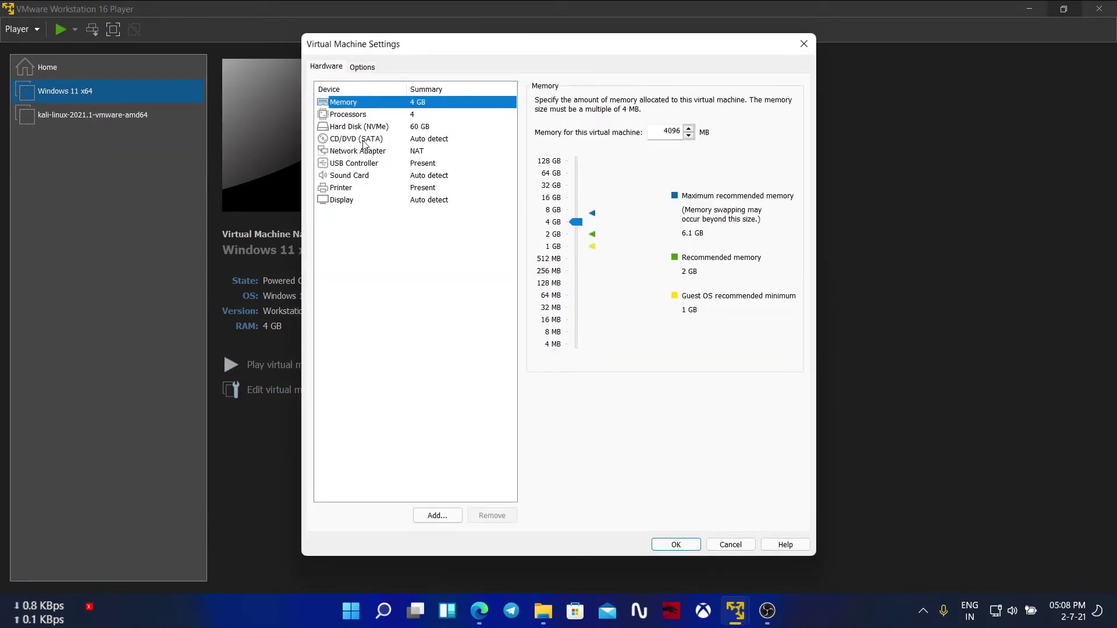
click(364, 141)
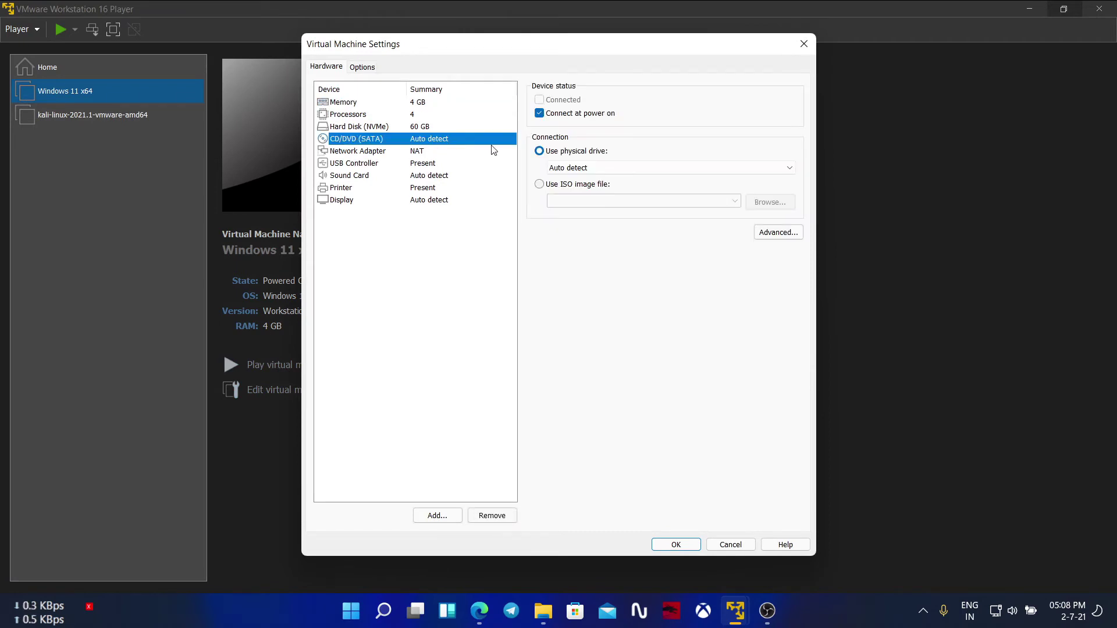
click(539, 185)
click(771, 204)
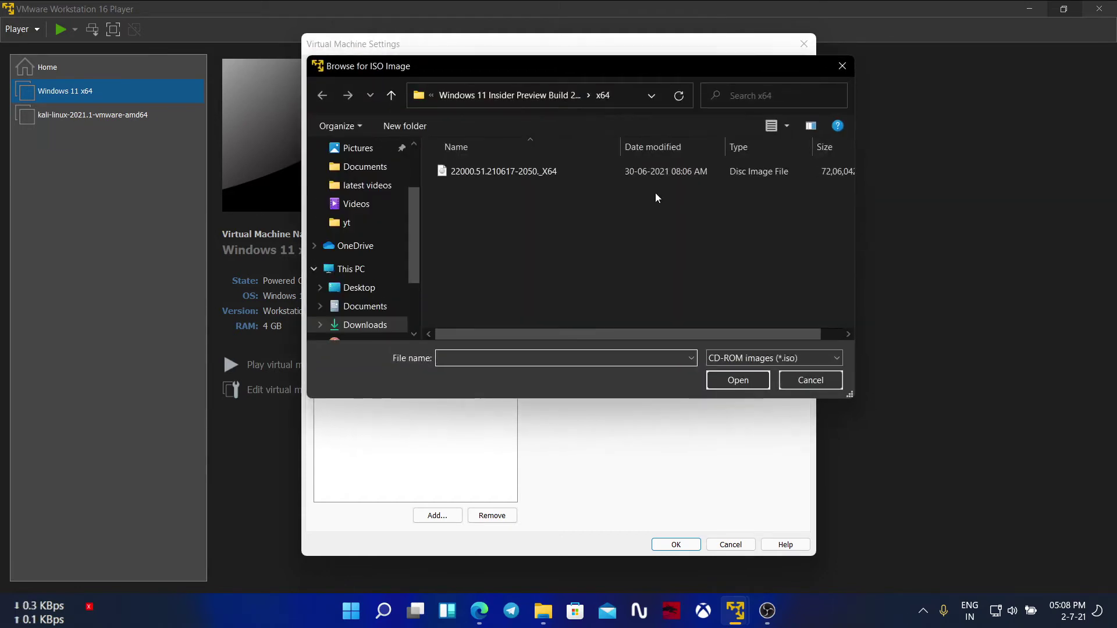
click(467, 95)
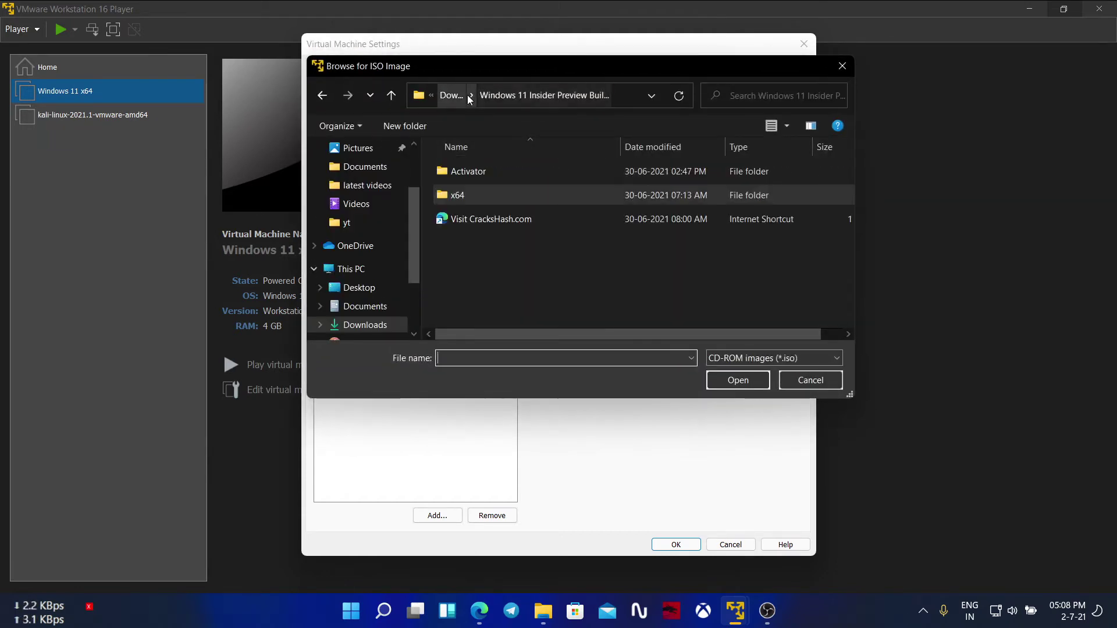
double_click(476, 195)
double_click(476, 175)
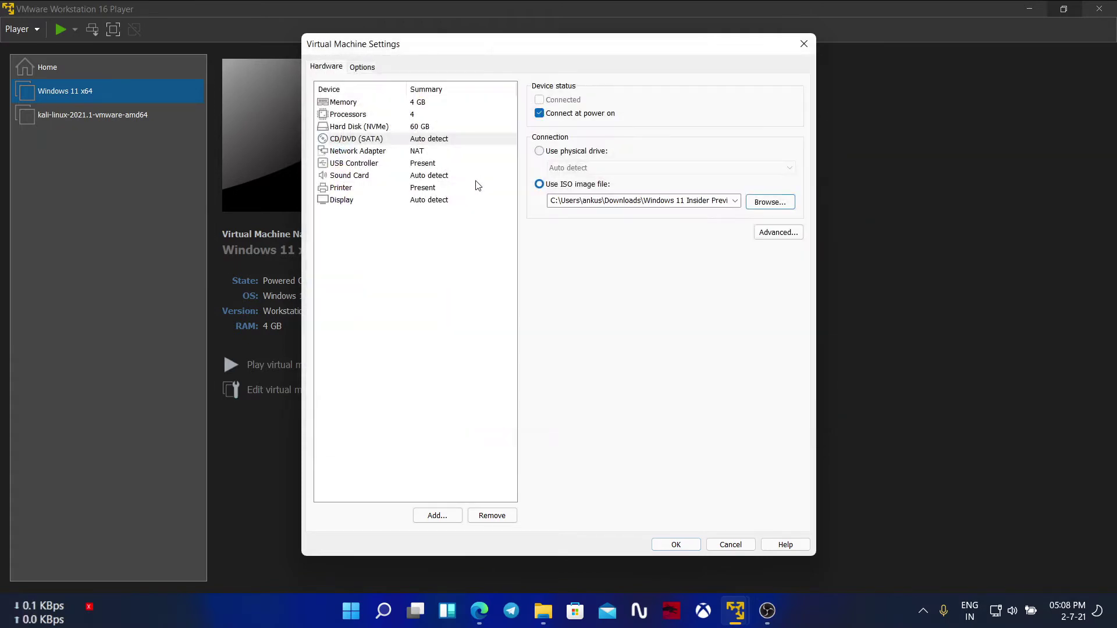
click(672, 548)
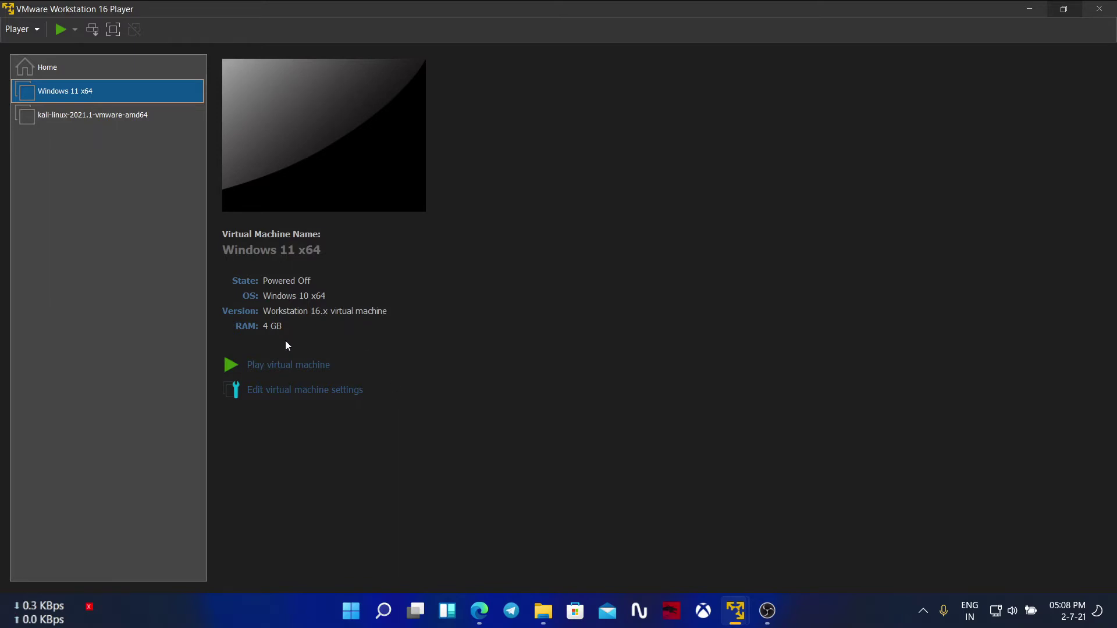
Step: Power on the Windows 11 x64 VM and wait until network boot times out to the EFI Boot Manager
click(237, 369)
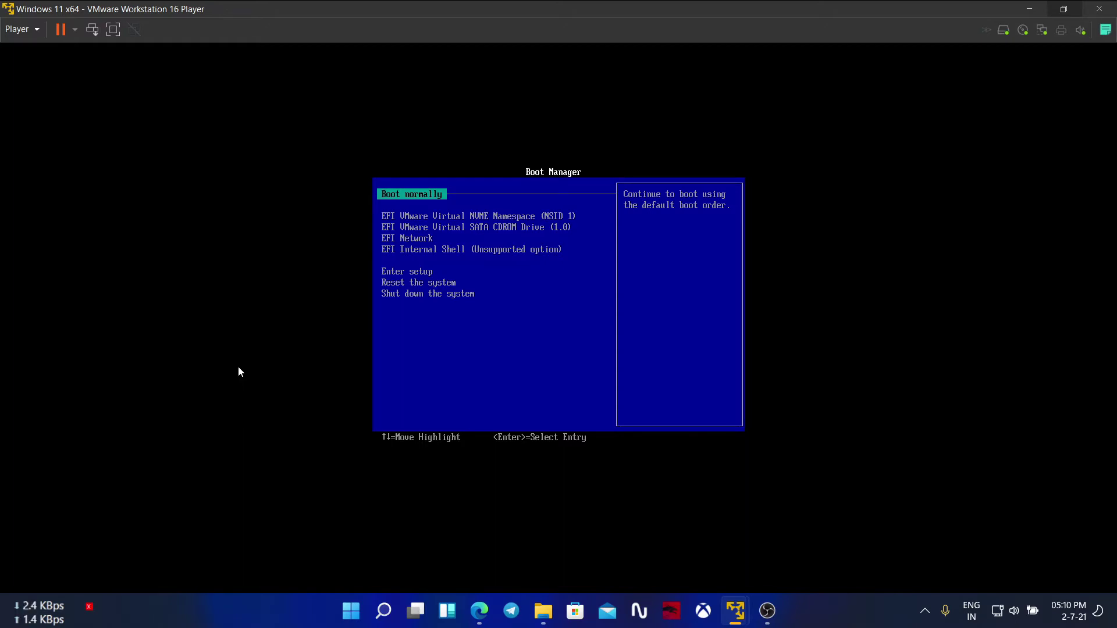
Step: In firmware setup, boot from file CDROM > EFI > BOOT > BOOTX64.EFI
click(240, 370)
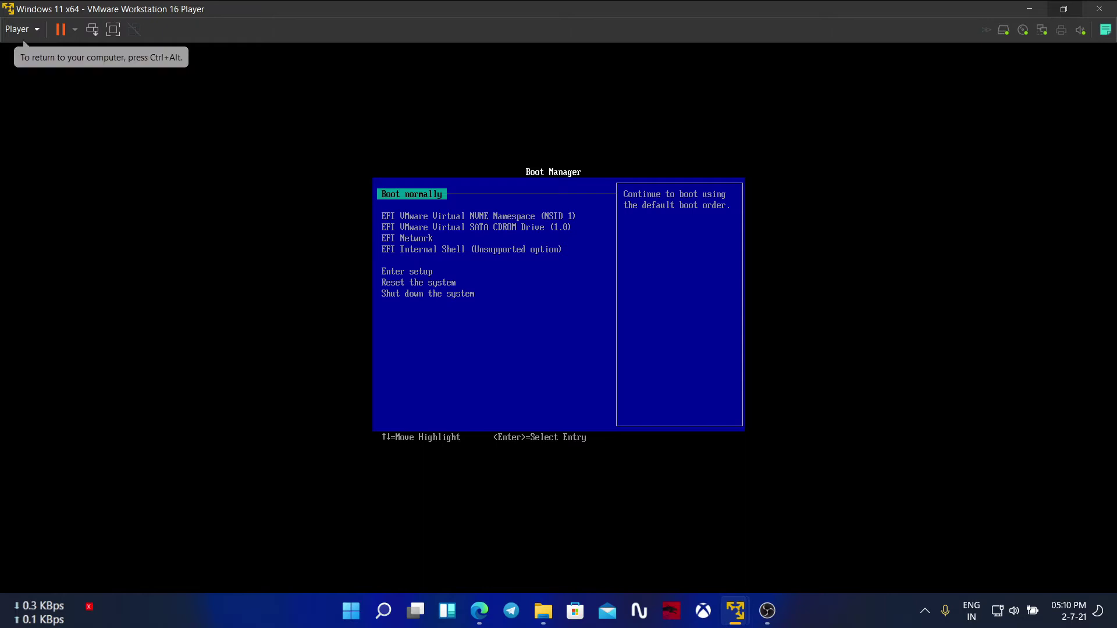
key(Down)
key(Down)
key(Down)
key(Down)
key(Down)
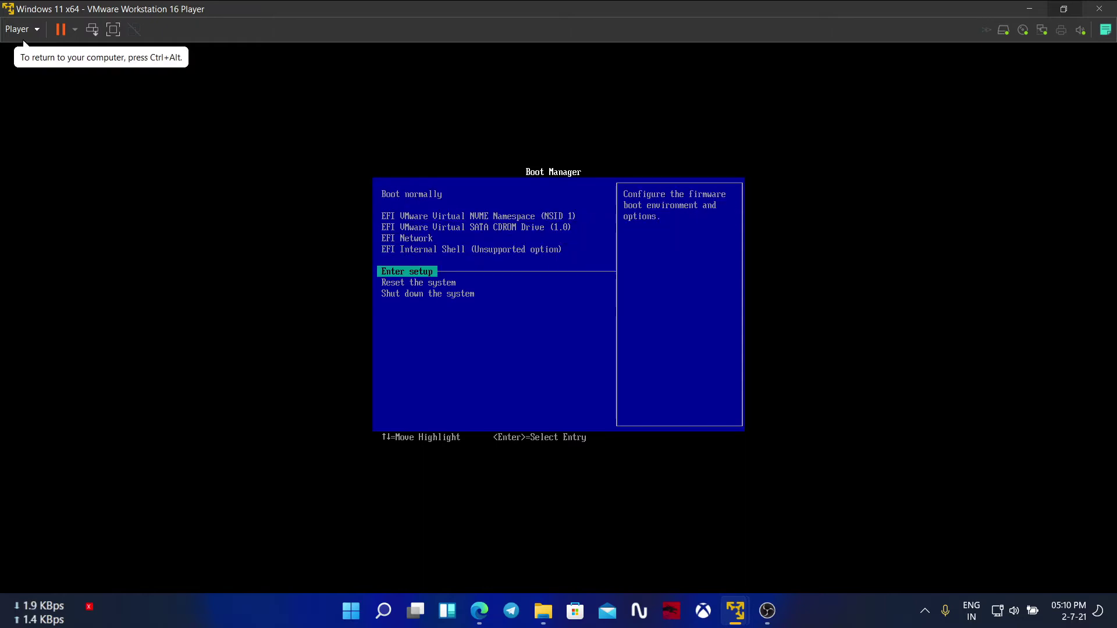
key(Return)
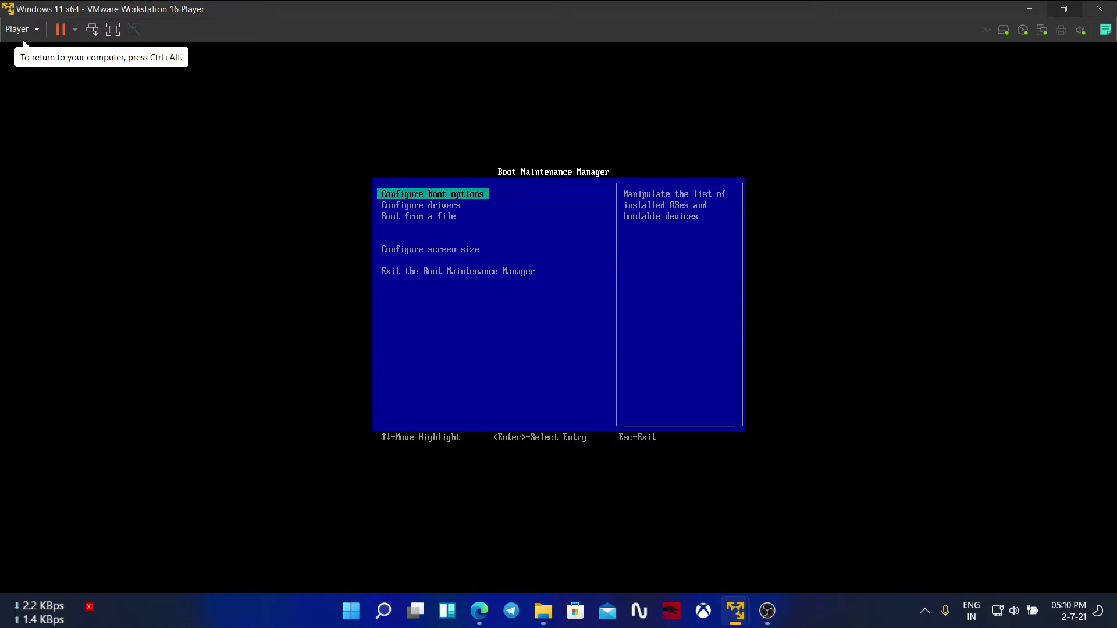
key(Down)
key(Down)
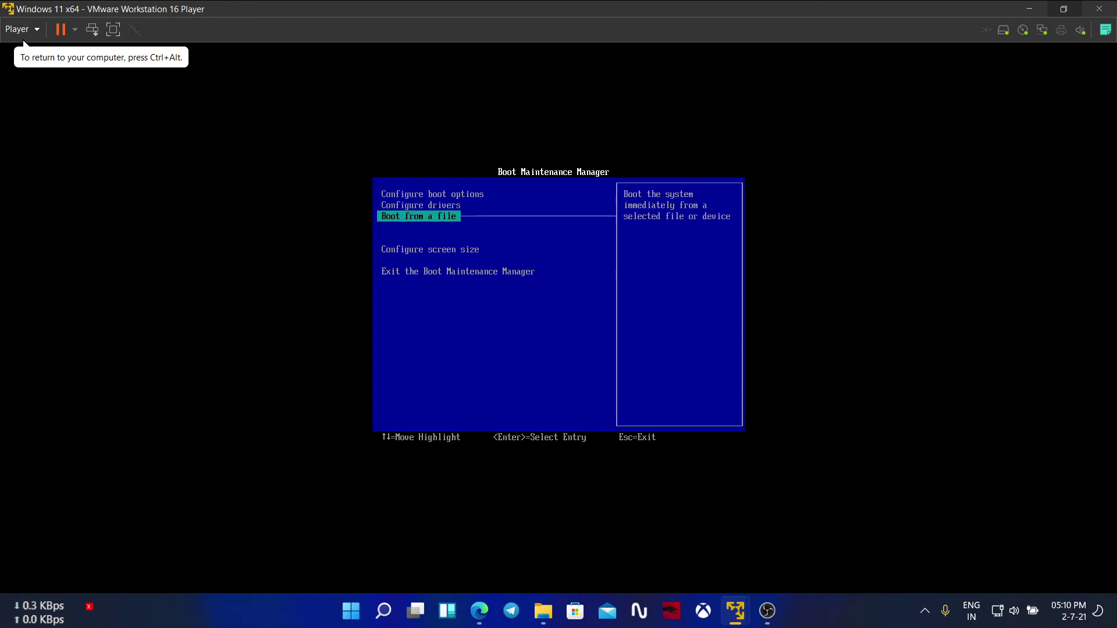
key(Return)
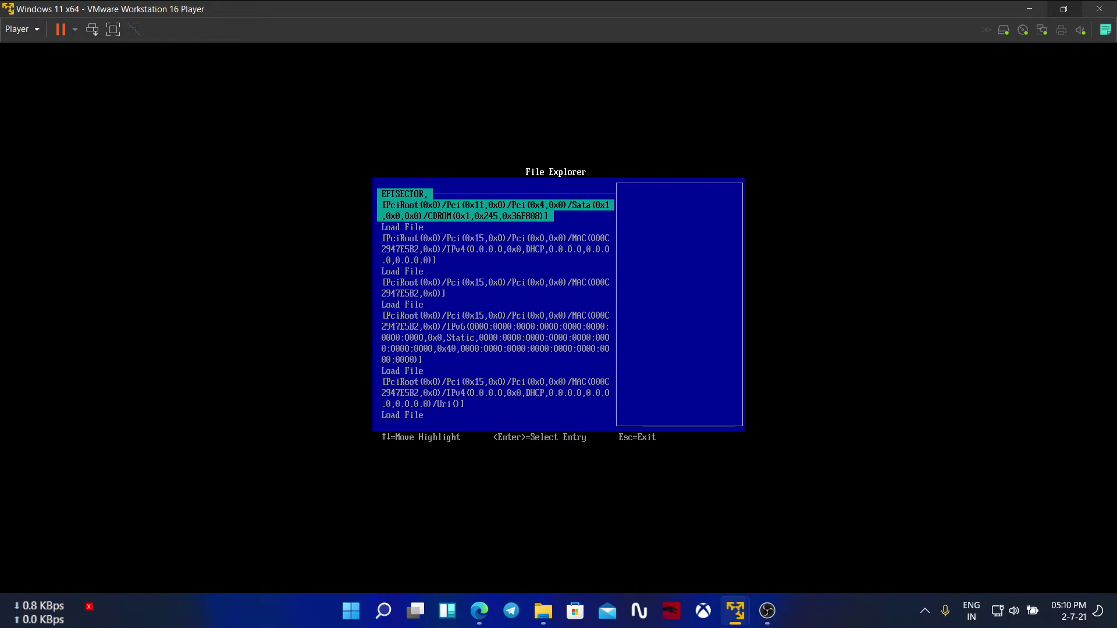
key(Return)
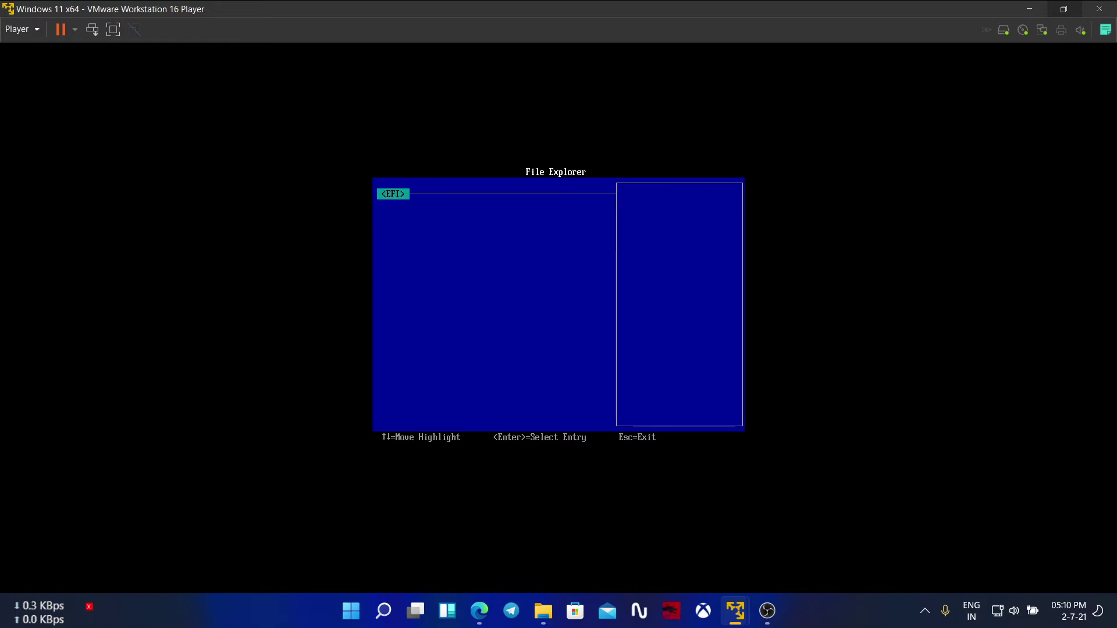
key(Return)
key(Down)
key(Down)
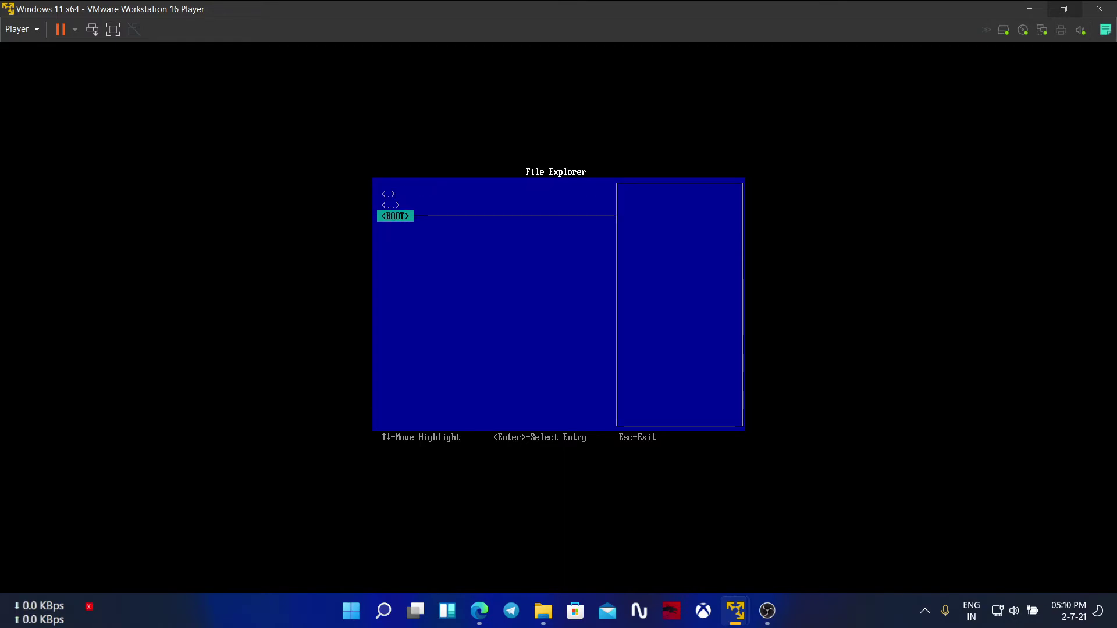
key(Return)
key(Return)
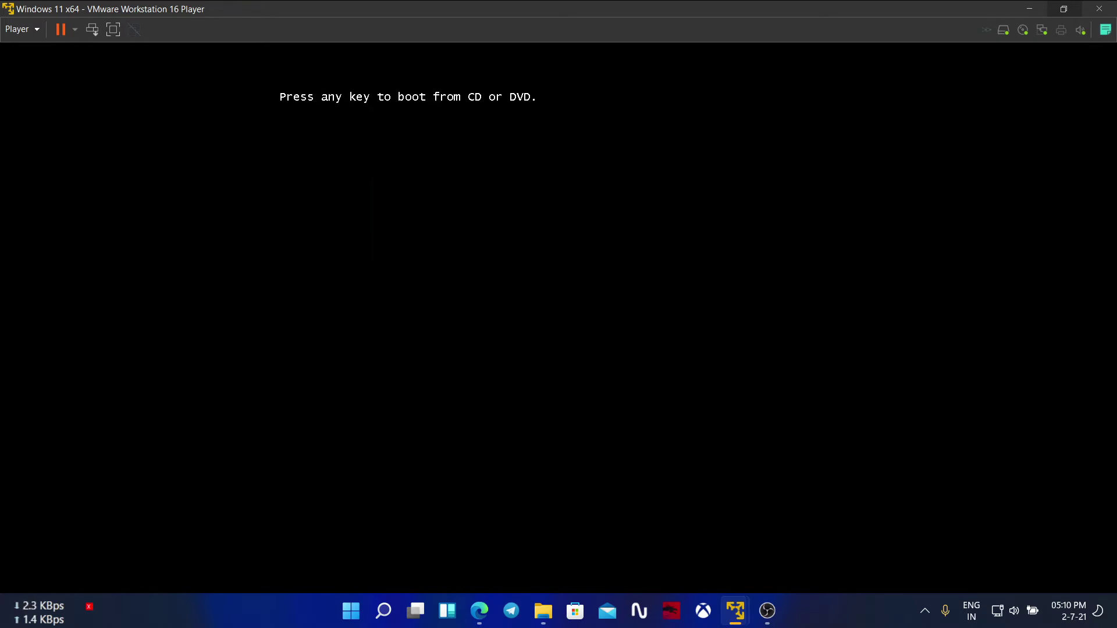
key(Return)
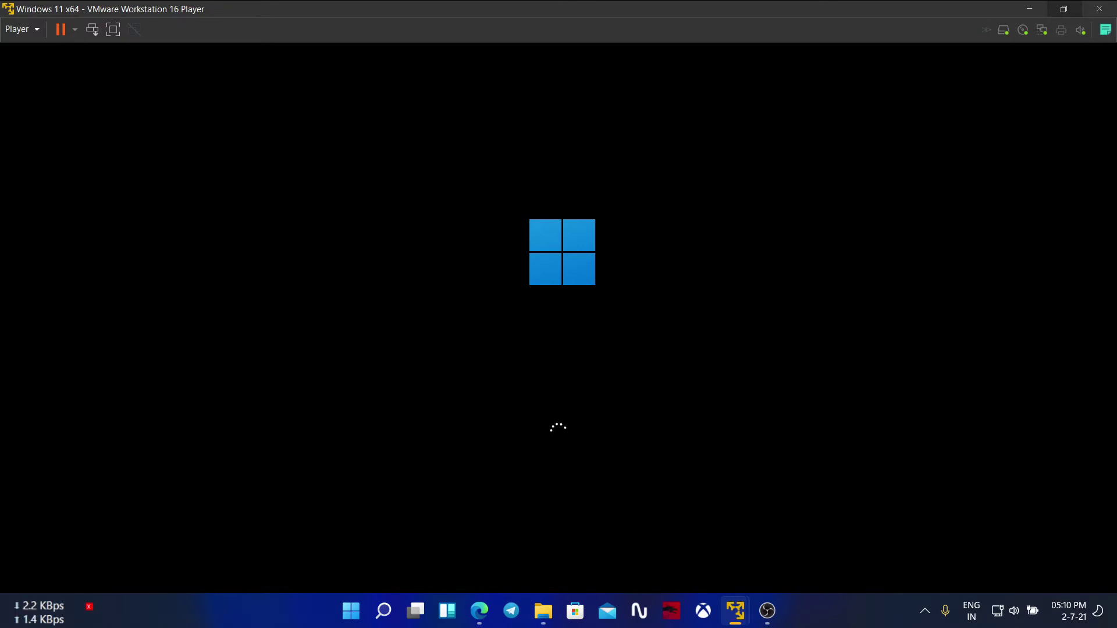
Step: Switch the virtual machine to full screen while Windows Setup loads
click(112, 34)
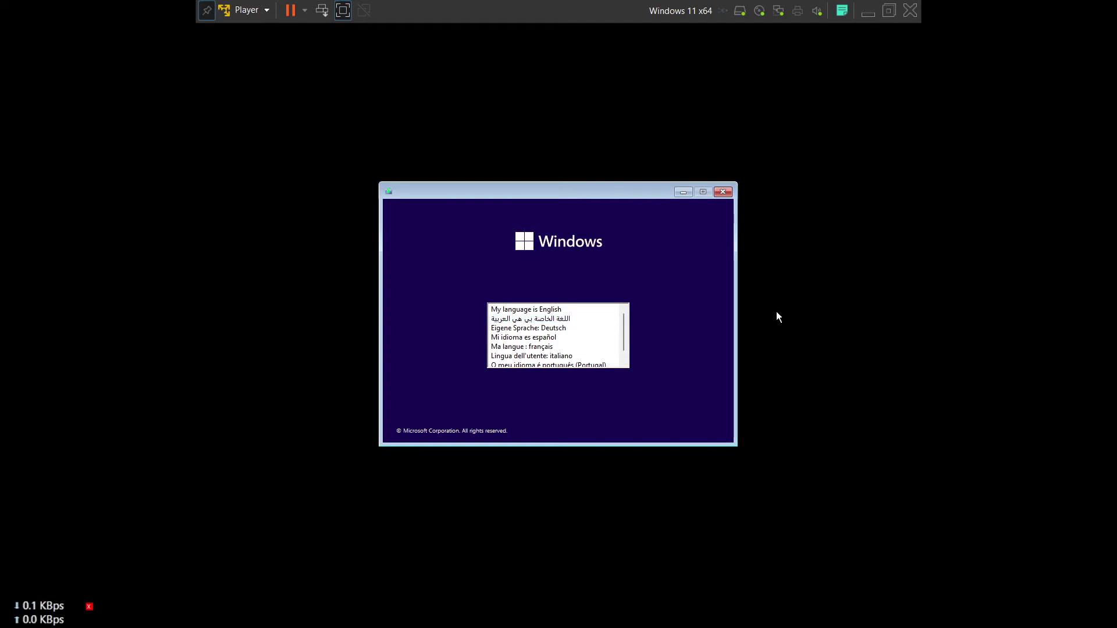
Step: Choose English (United States) for language, time and keyboard, then begin Install now
click(571, 314)
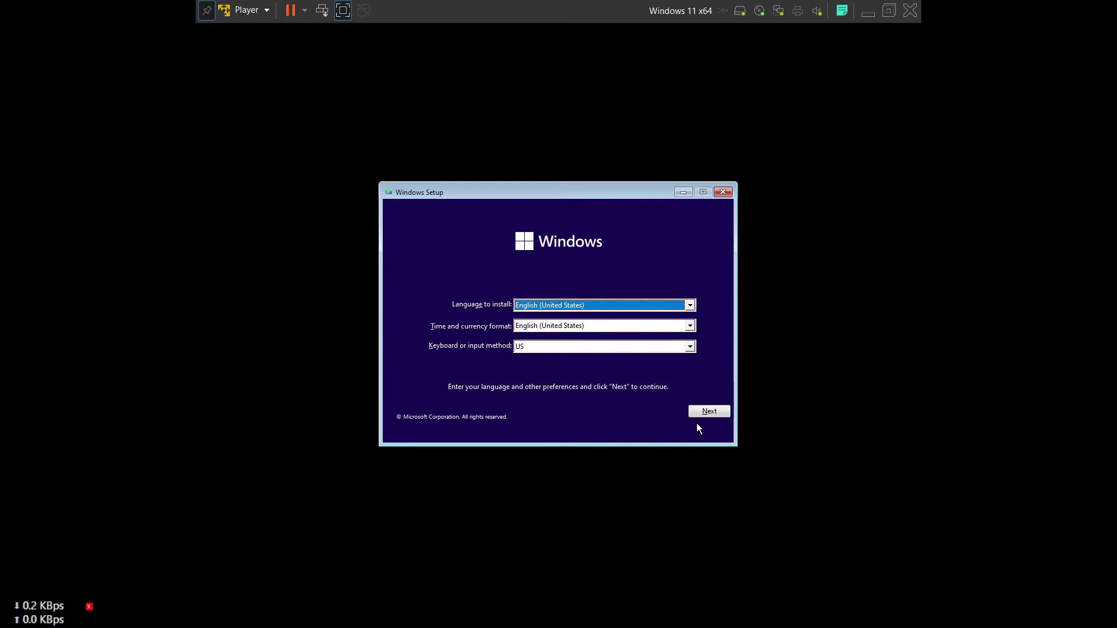
click(713, 414)
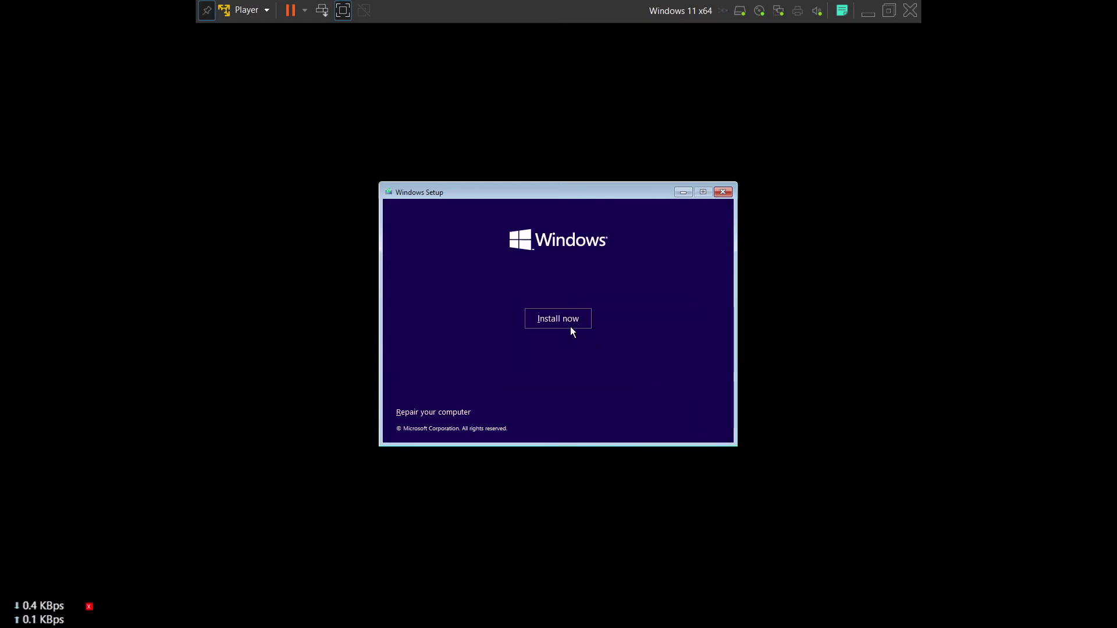
click(565, 323)
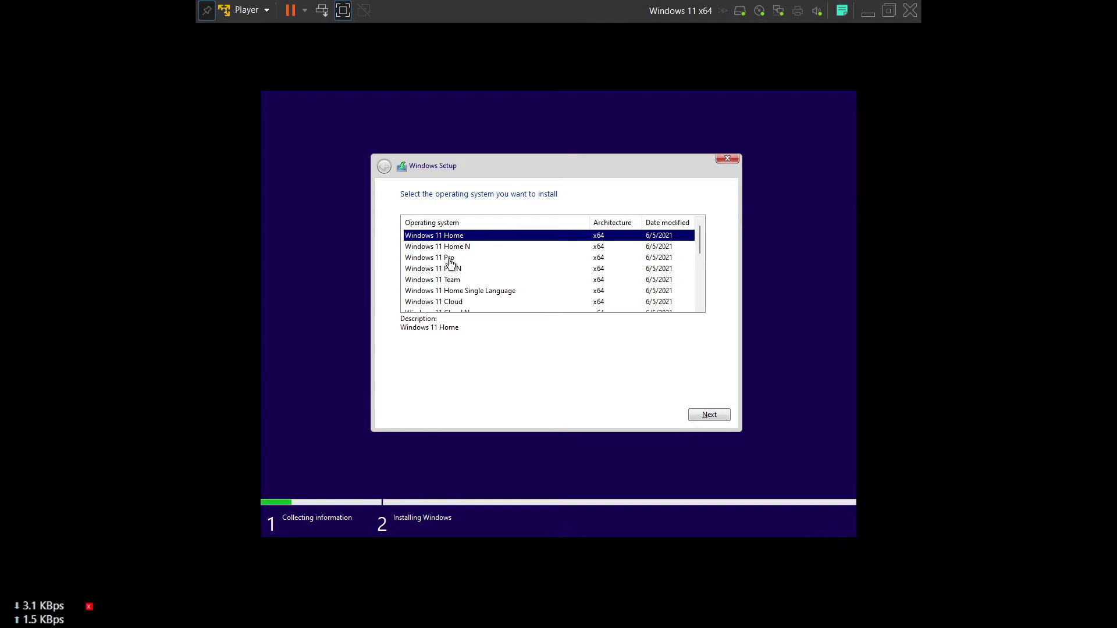
Step: Select Windows 11 Pro, accept the license terms, and pick the Custom install option
click(451, 261)
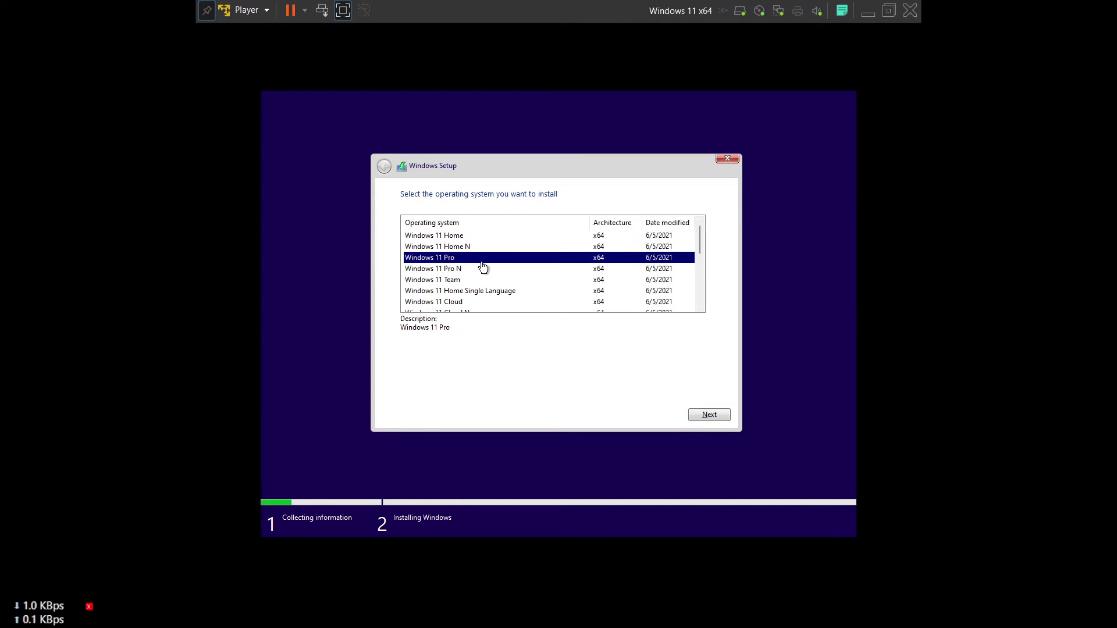
click(695, 414)
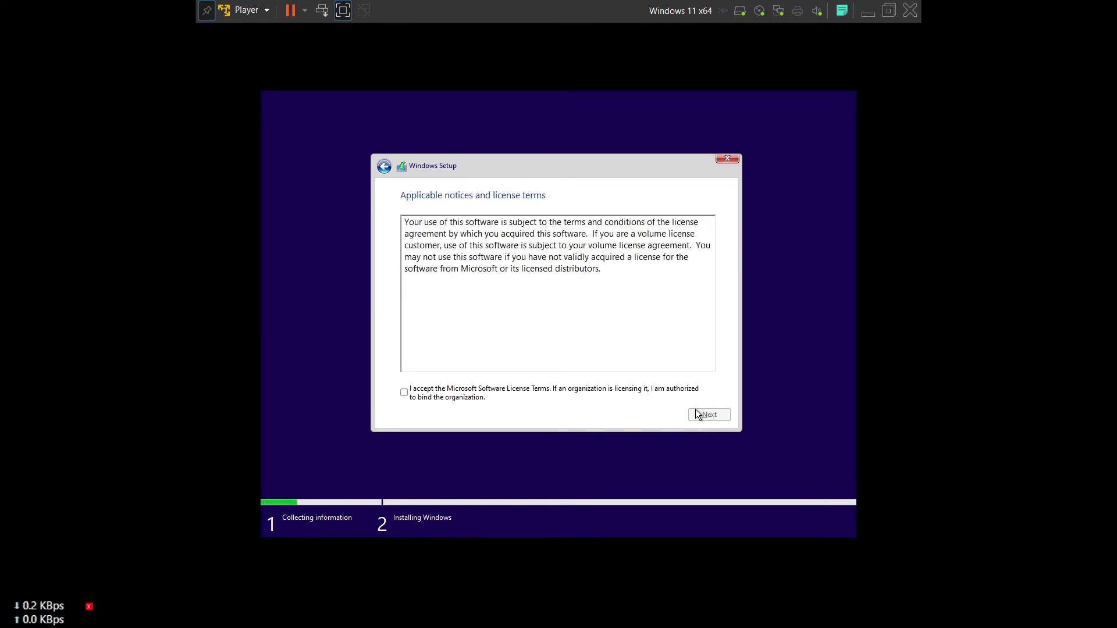
click(404, 392)
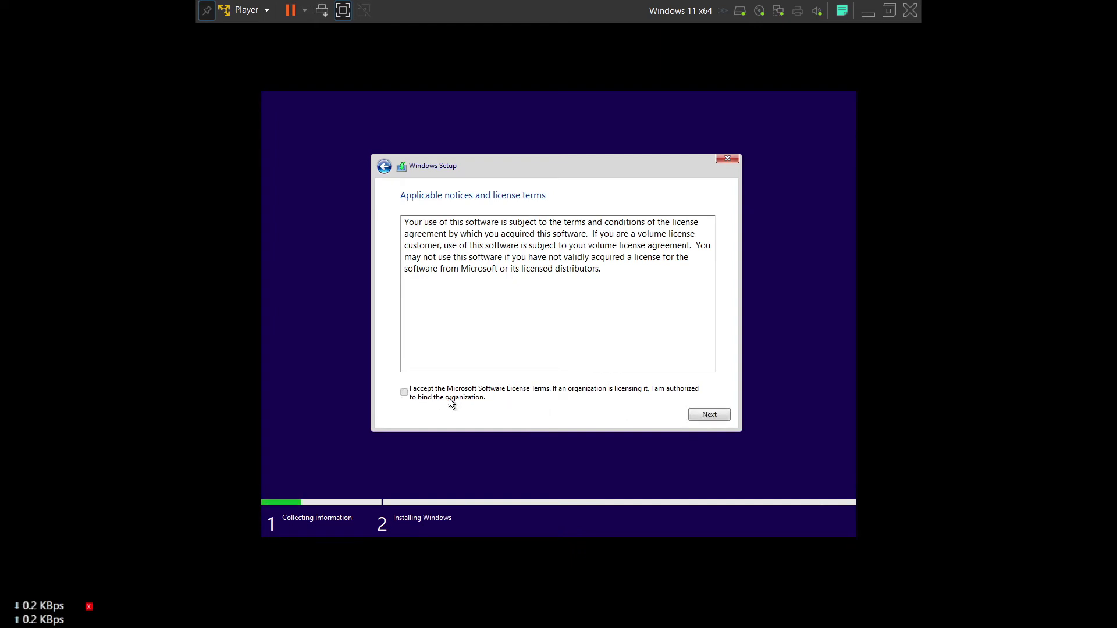
click(694, 416)
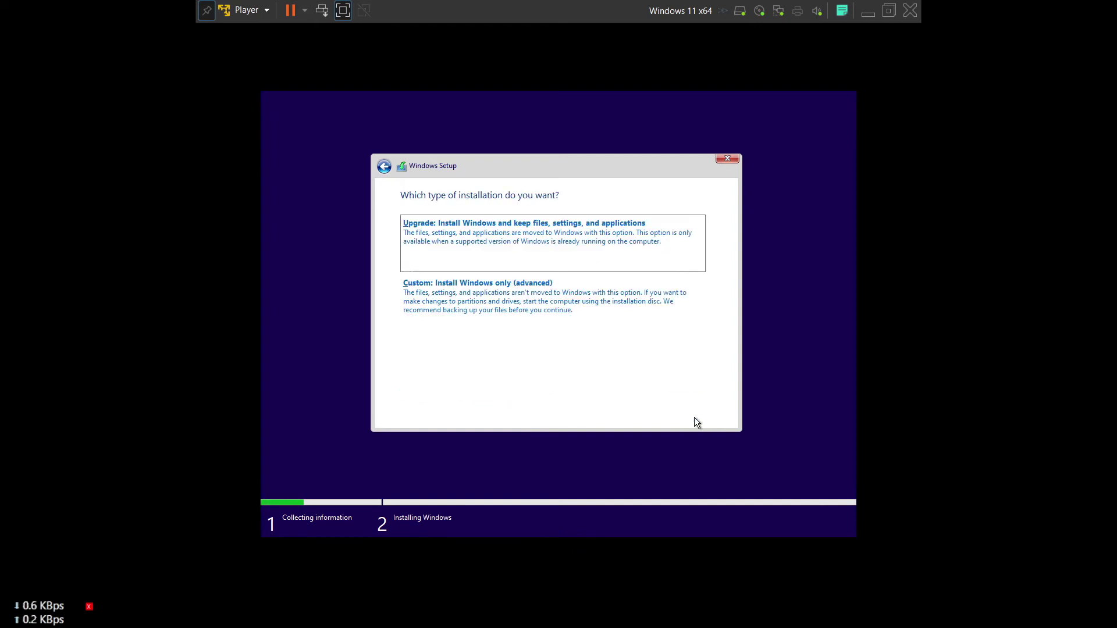
click(501, 305)
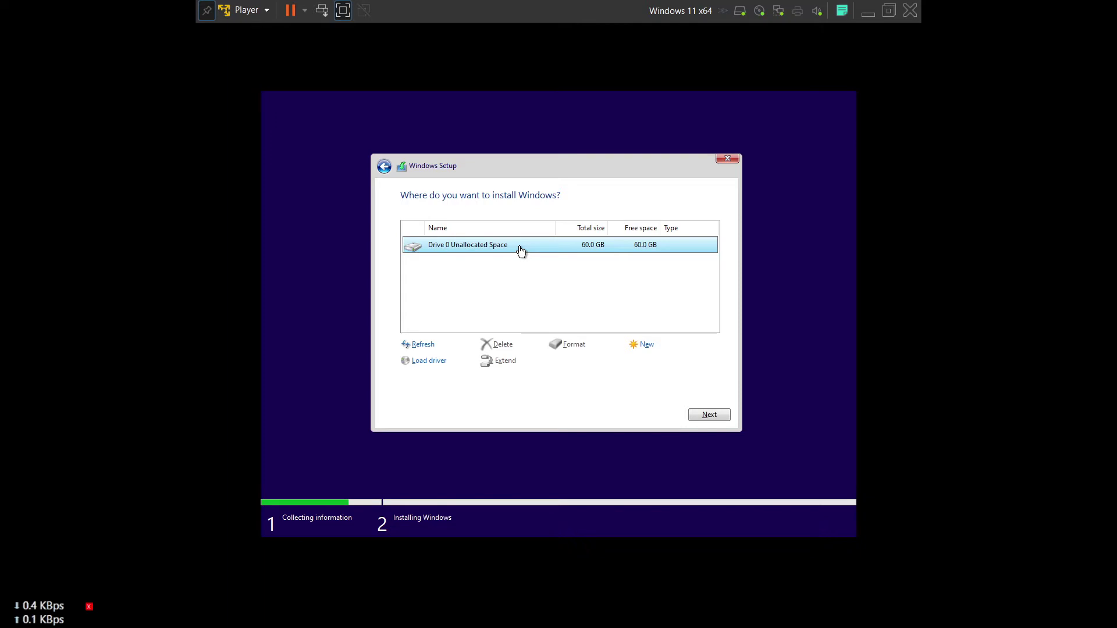
Step: Install Windows 11 onto Drive 0's unallocated space, then bring OBS forward after the VM reboots
click(702, 412)
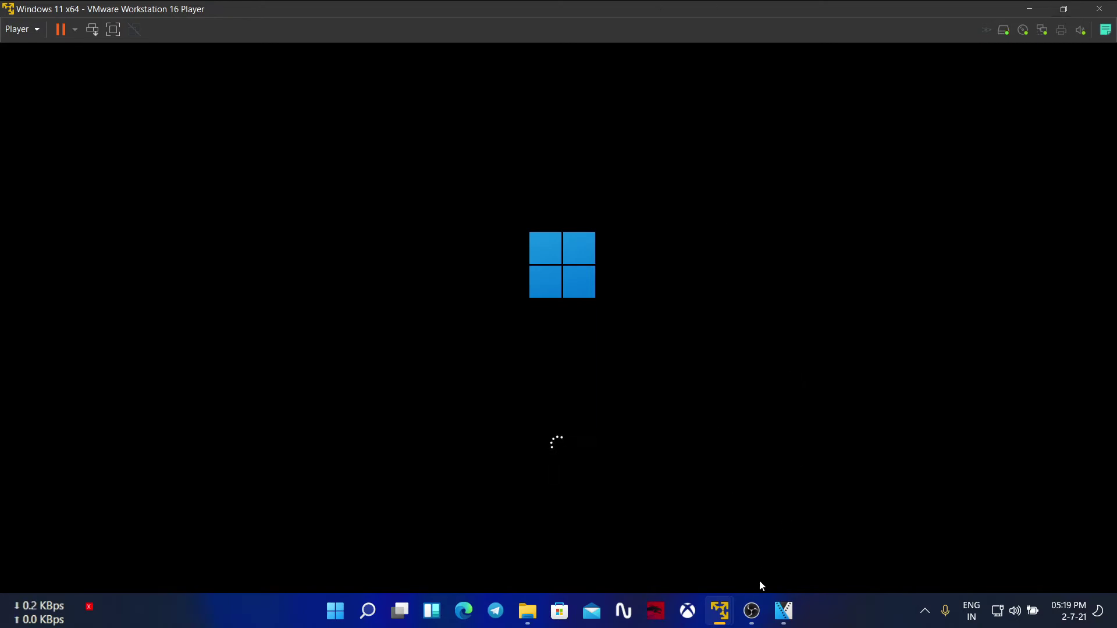
click(752, 617)
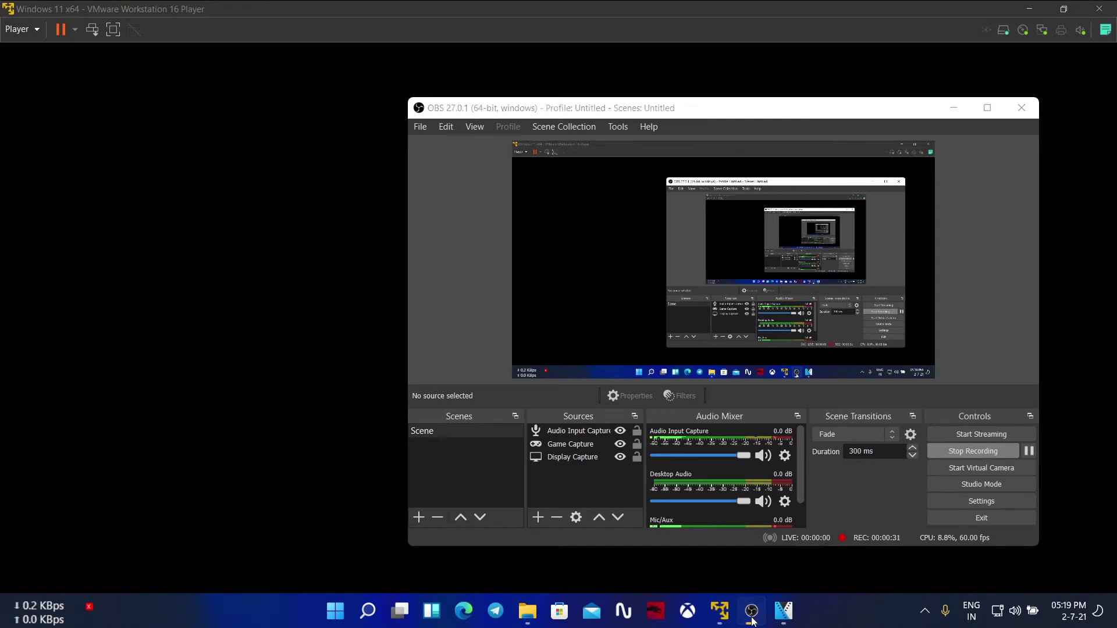
Step: Minimise OBS to reveal the VM's Getting ready screen
click(752, 618)
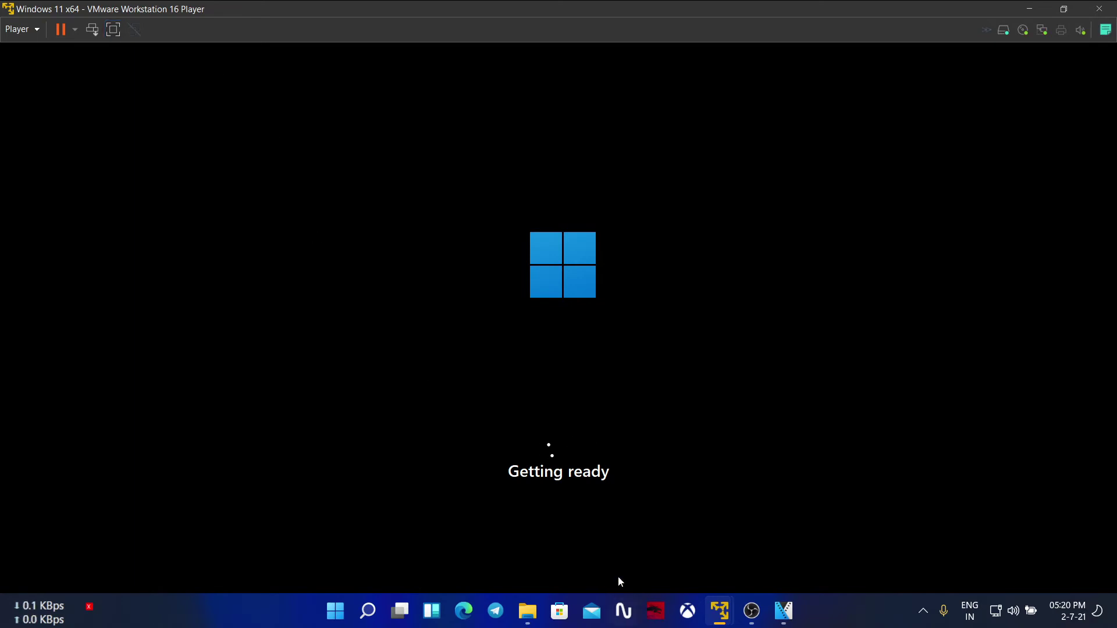
Step: Set Dragon Center's fan speed to Auto and close Dragon Center
click(664, 620)
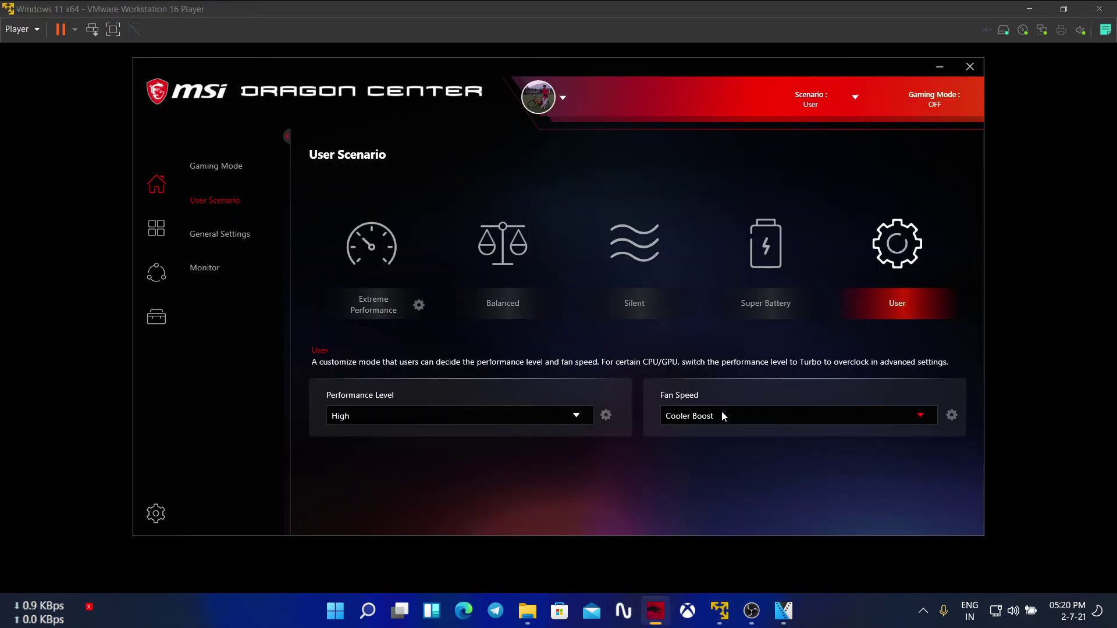
click(721, 416)
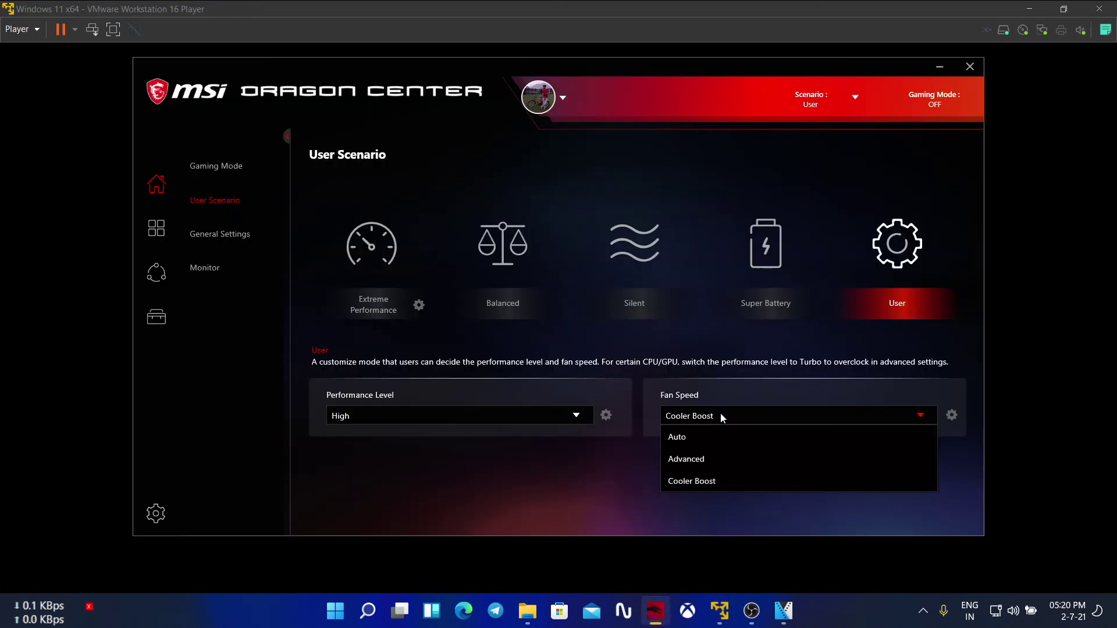
click(707, 442)
click(966, 70)
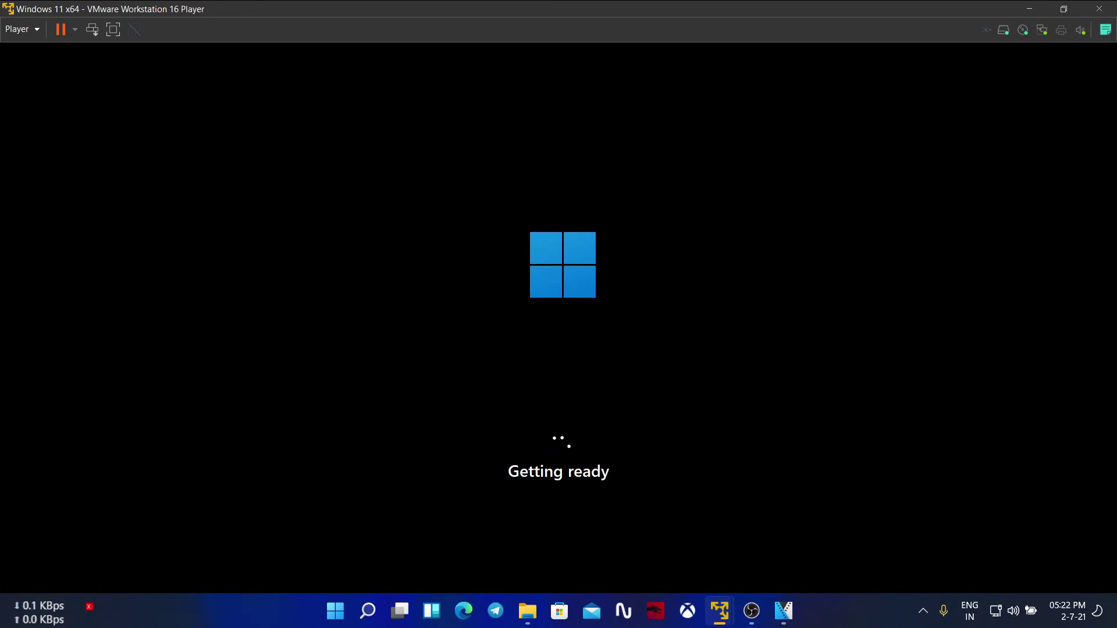
Step: Bring OBS forward, then minimise it while the VM reaches the country/region page
click(750, 610)
click(751, 611)
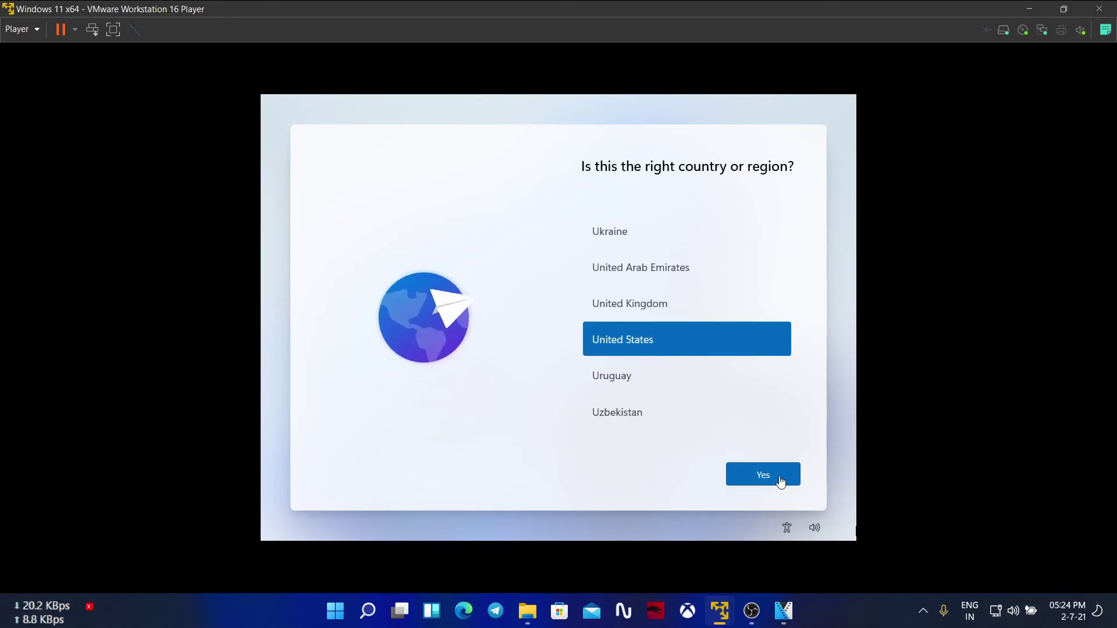
Step: Confirm United States and the suggested keyboard layout, skipping a second layout
click(780, 481)
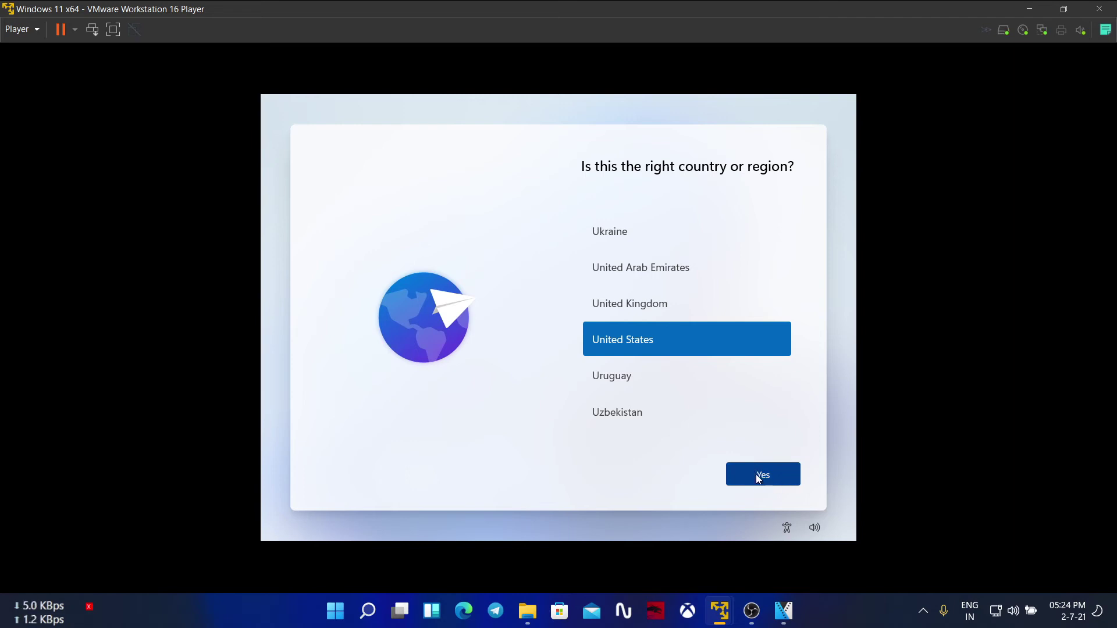
click(758, 480)
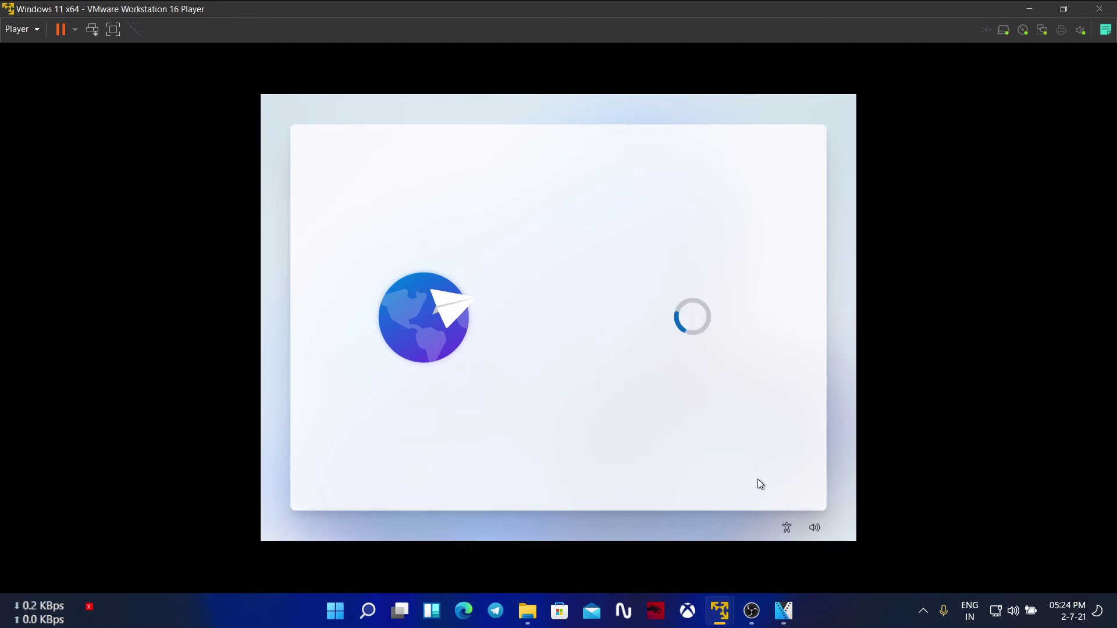
click(757, 475)
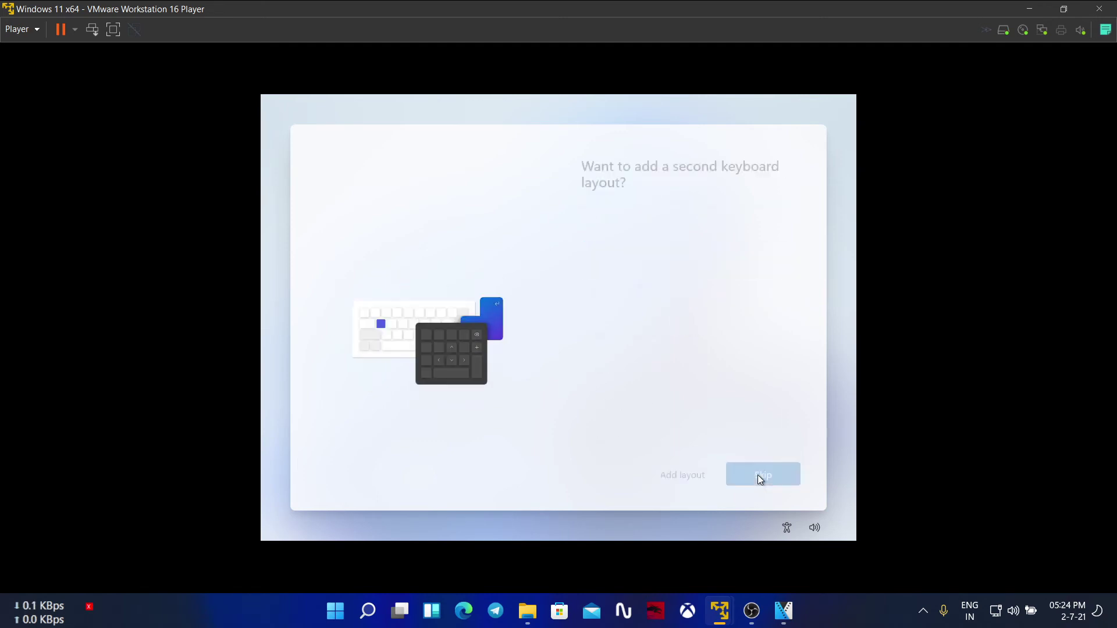
click(757, 474)
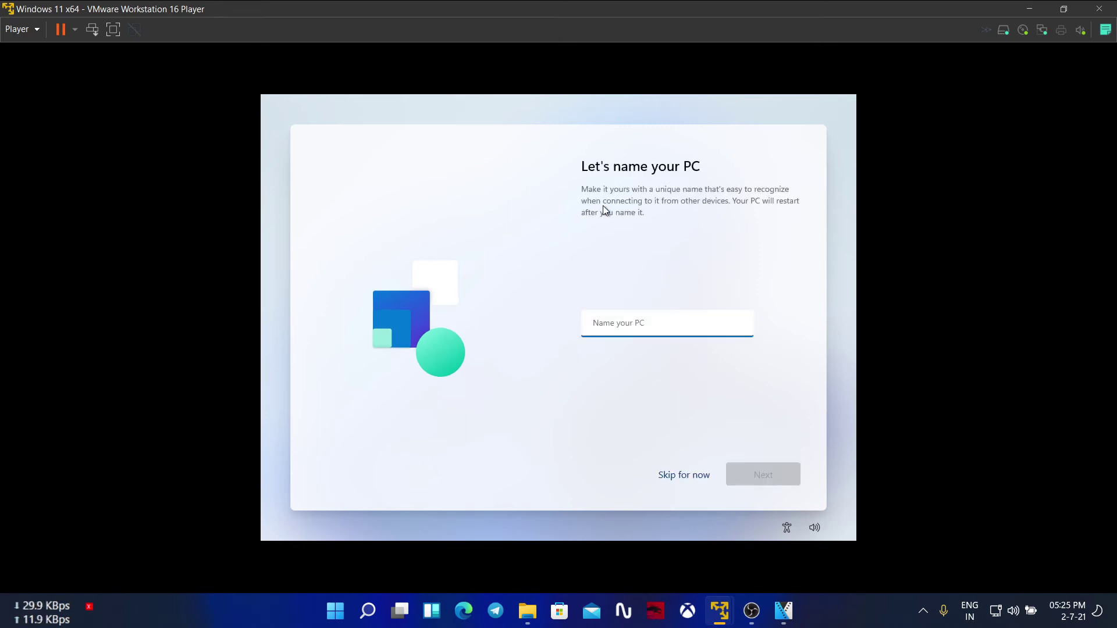
Step: Type a PC name, then skip naming the PC for now
click(633, 320)
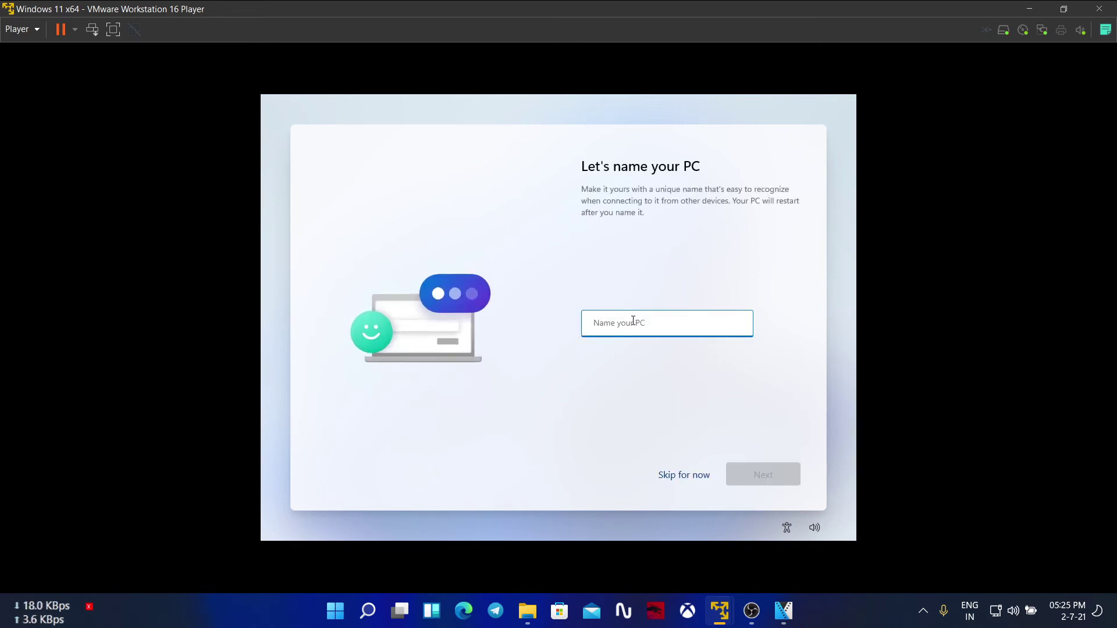
text(ad)
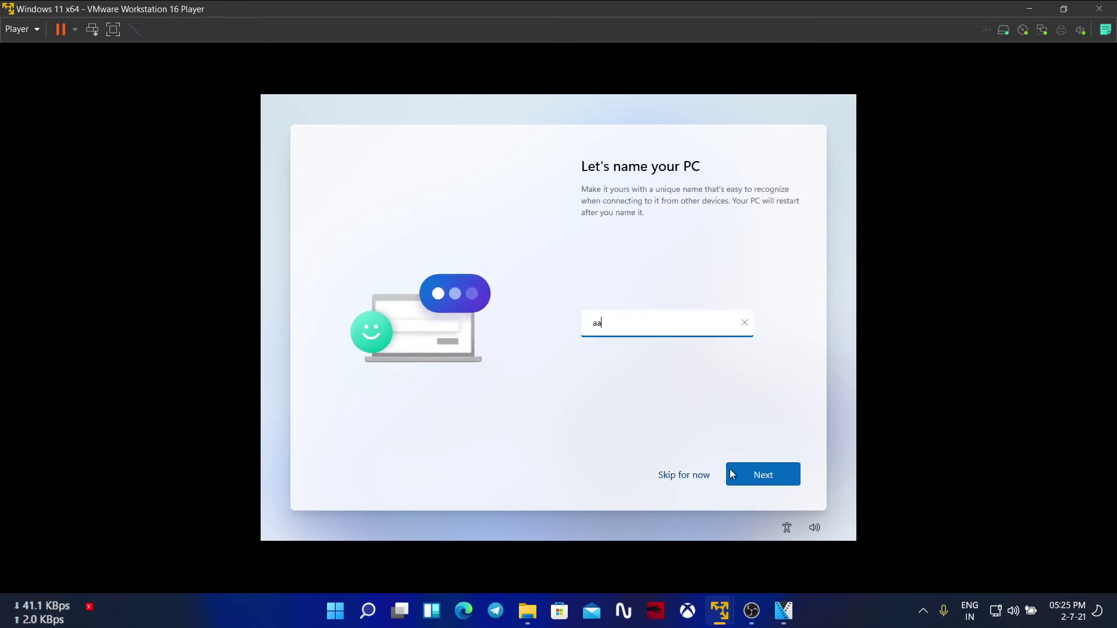
click(691, 476)
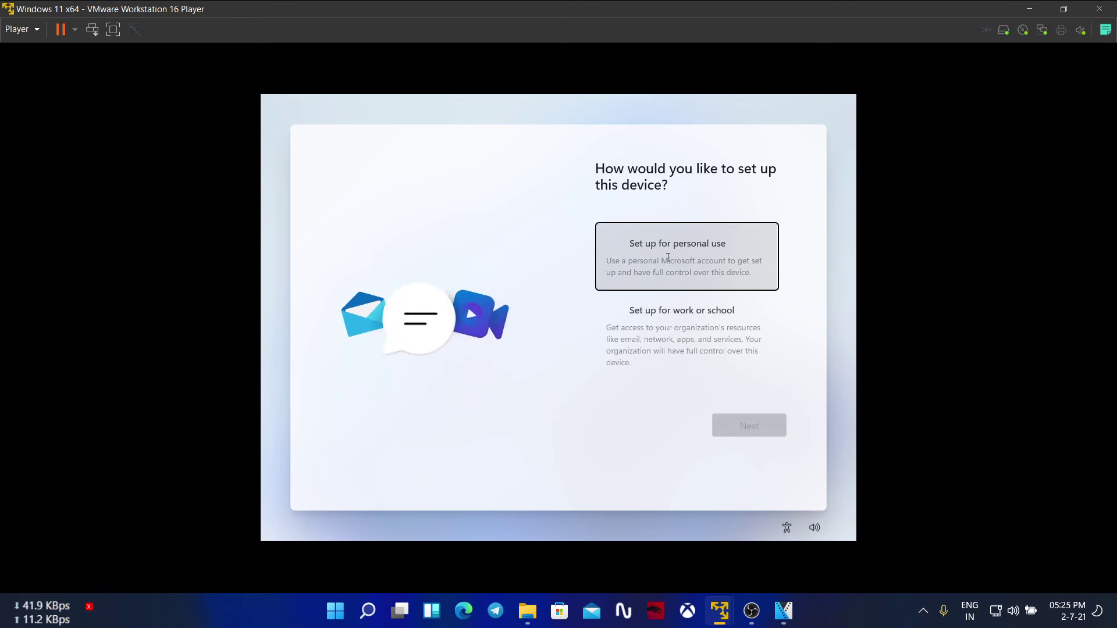
Step: Choose to set up Windows 11 for personal use and continue to Microsoft sign-in
click(666, 257)
click(744, 439)
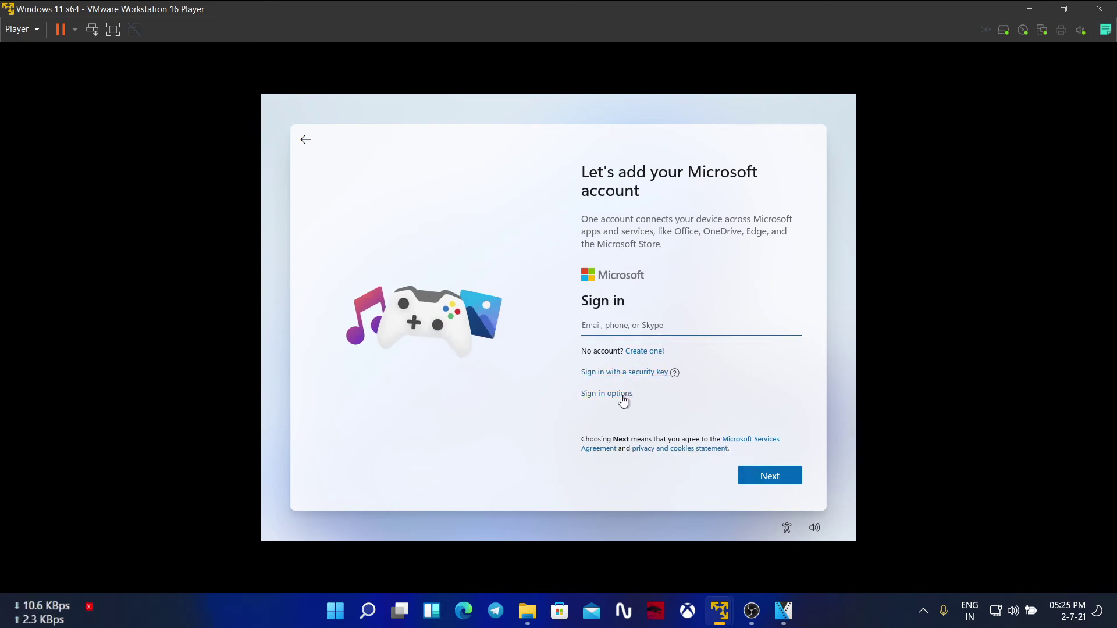
click(759, 481)
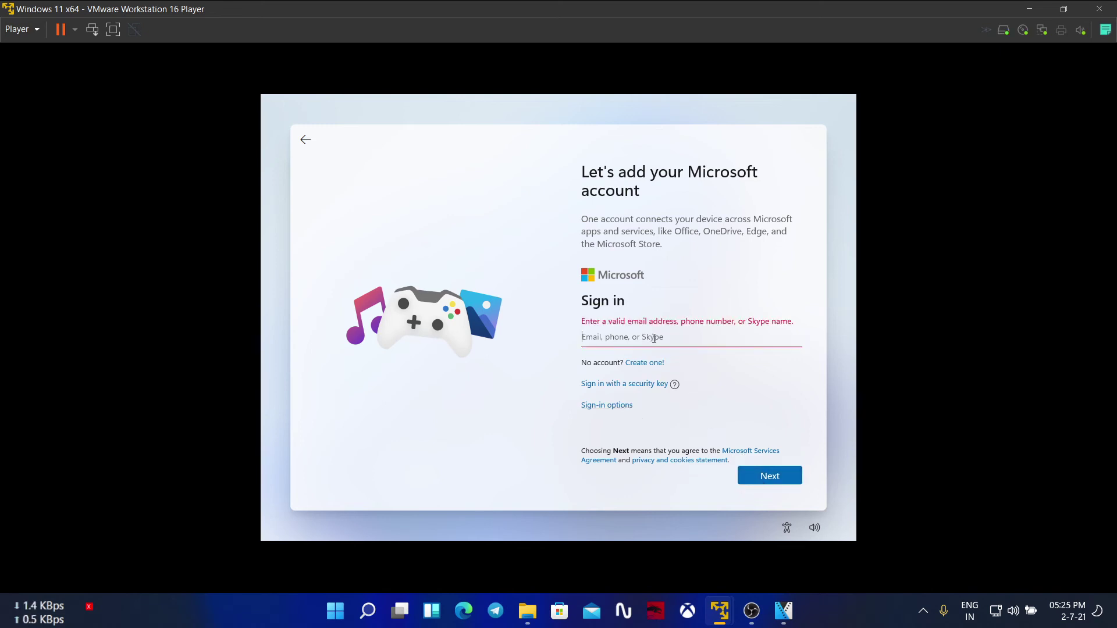
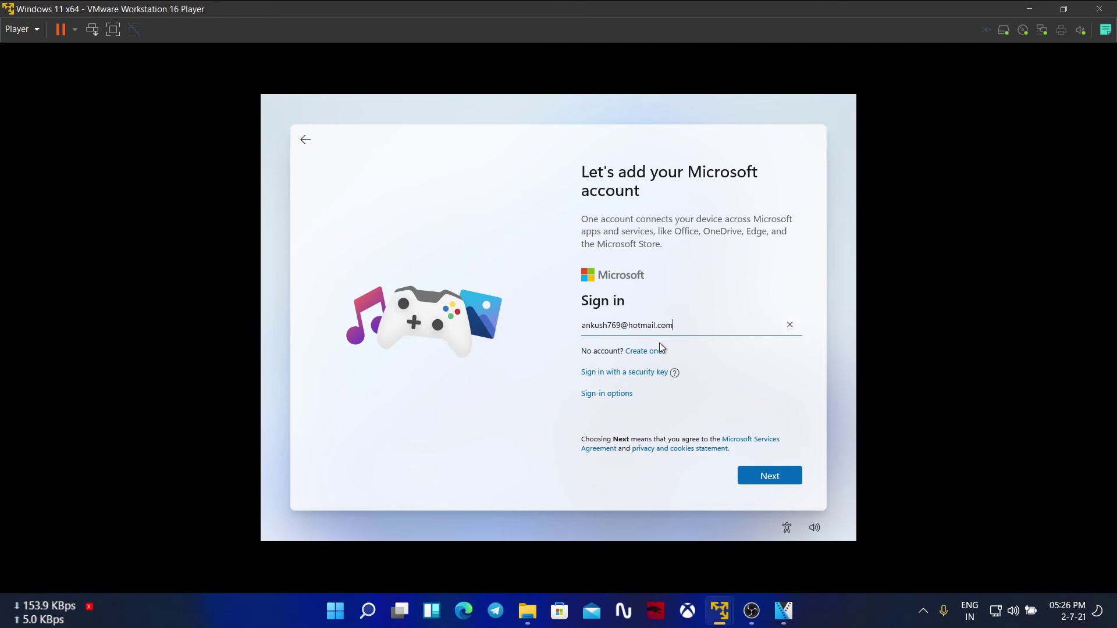
Step: Enter the Microsoft account e-mail and password, then sign in
key(Return)
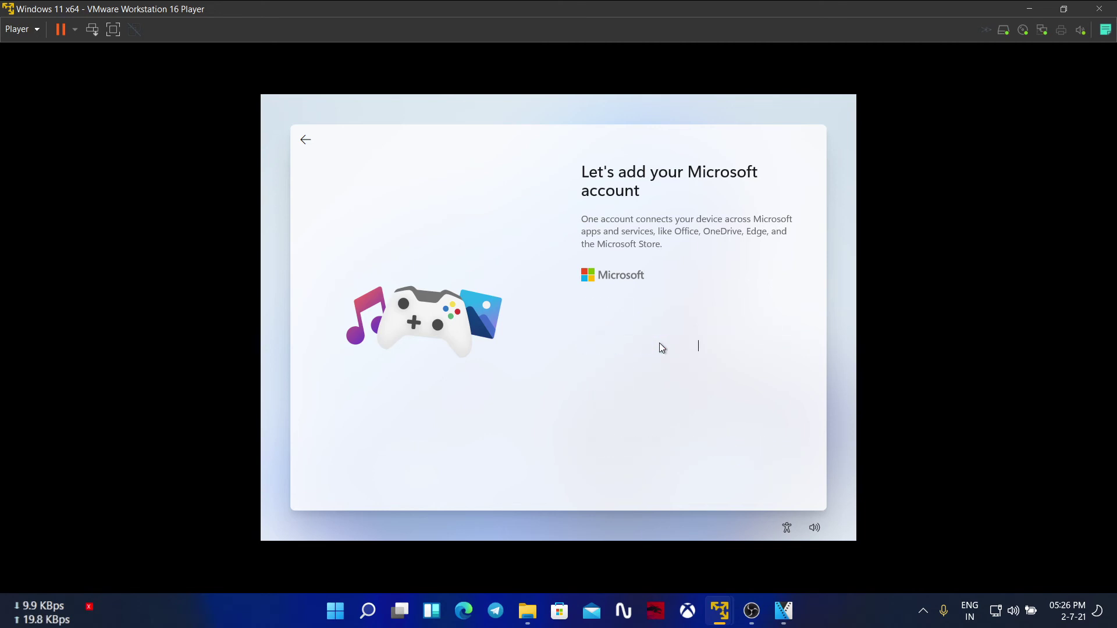
text(*)
key(BackSpace)
text(***)
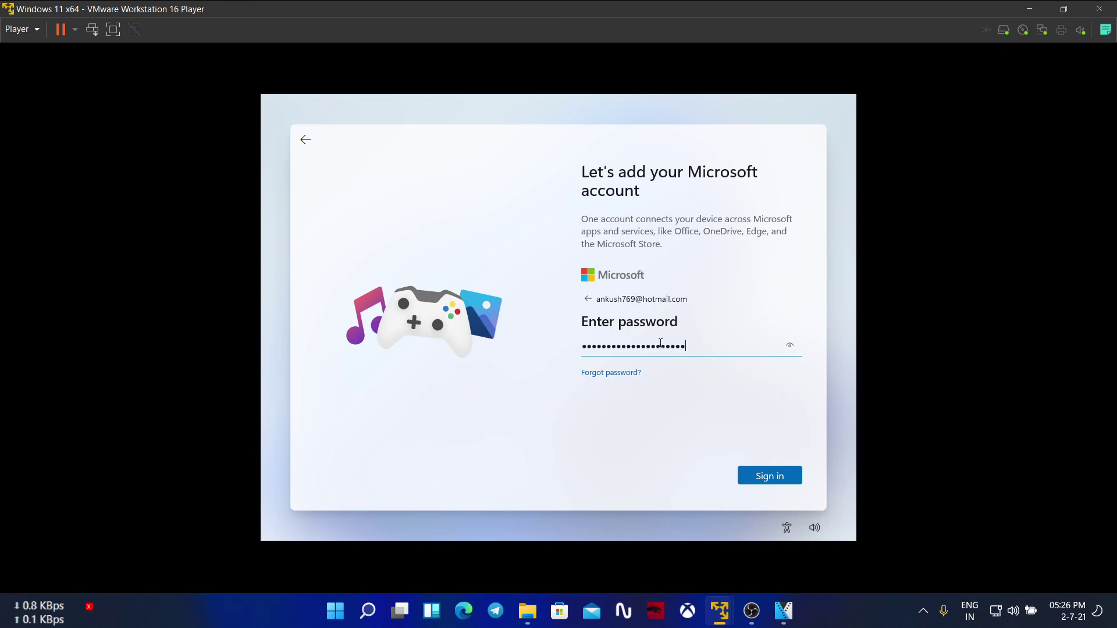
click(753, 474)
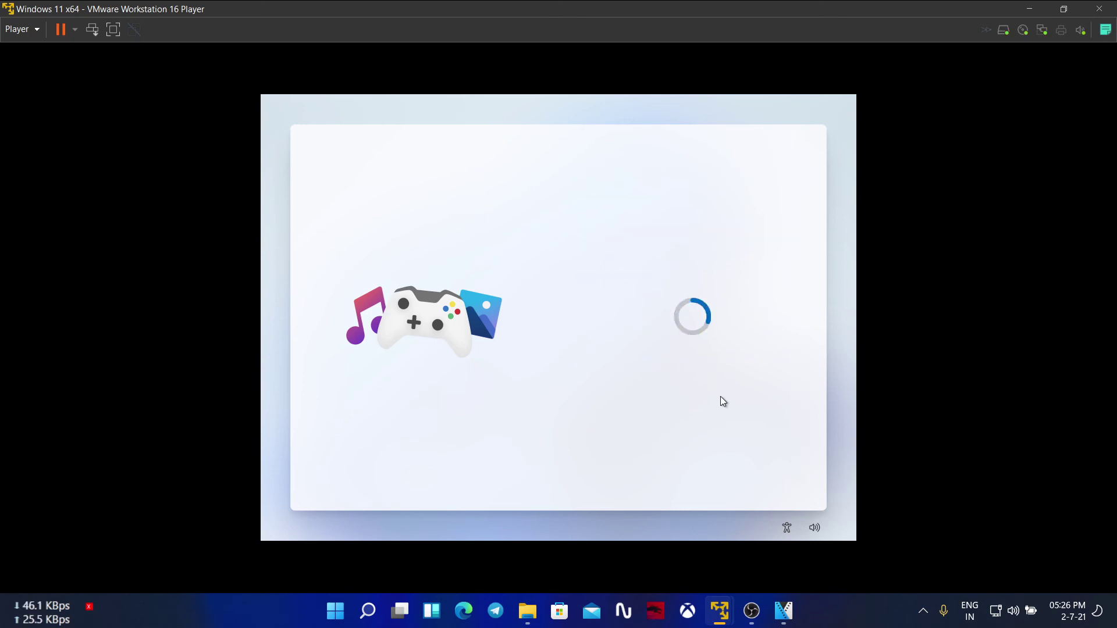
Step: Create and confirm a sign-in PIN for the account
click(732, 262)
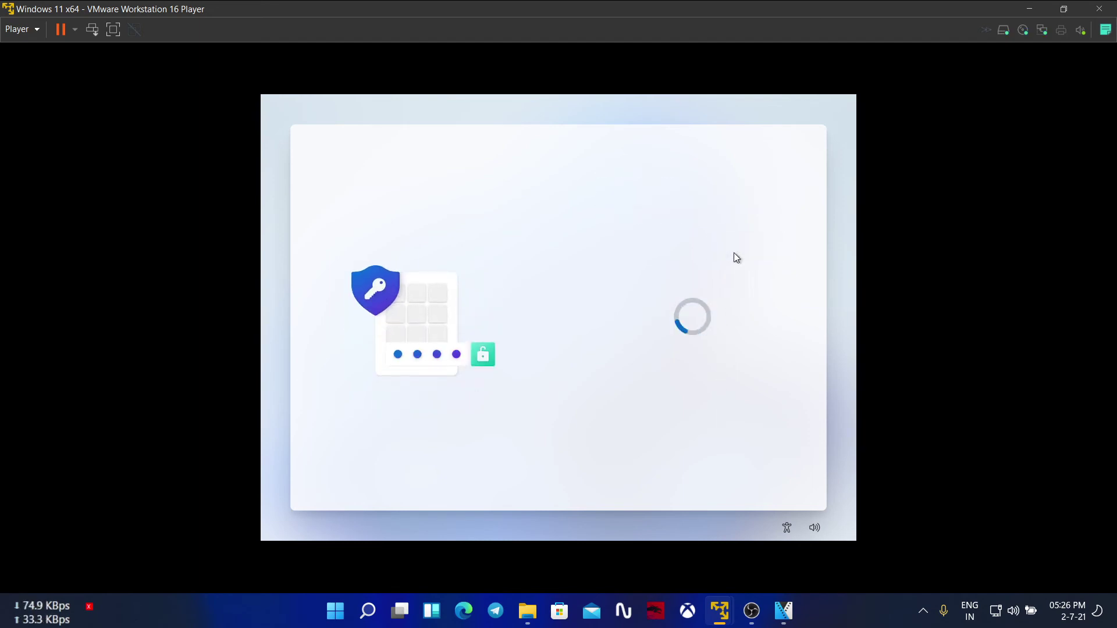
text(1234)
key(Tab)
text(1234)
click(757, 472)
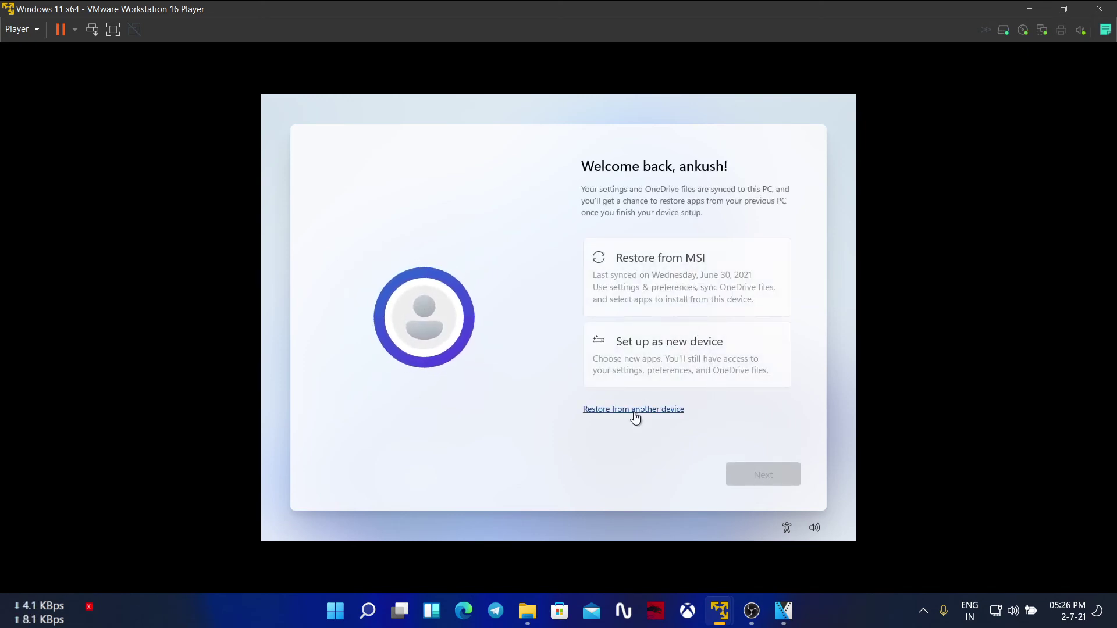
Step: Set Windows up as a new device and accept the privacy settings
click(652, 358)
click(750, 480)
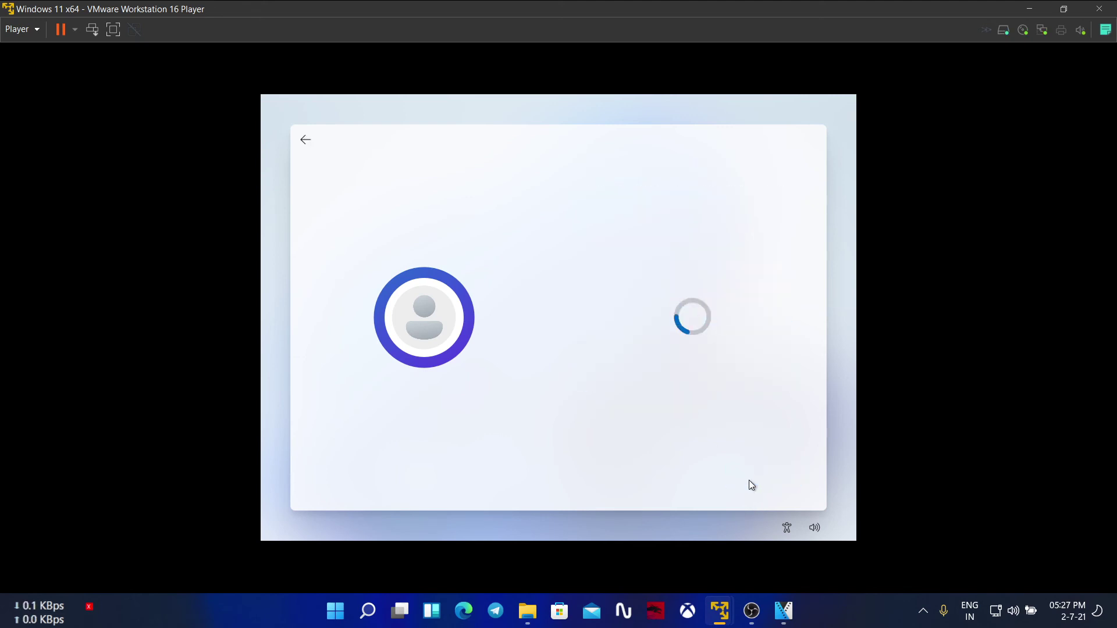
click(749, 480)
click(749, 480)
click(749, 479)
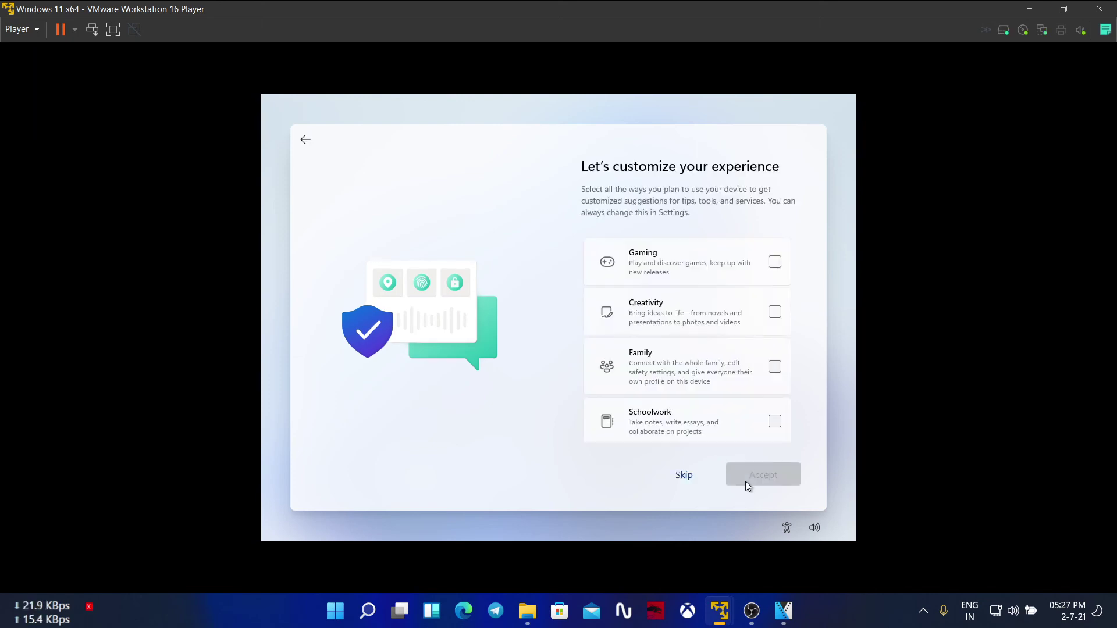
Step: Skip experience customization, store files only on this device, and decline the Microsoft 365 trial
click(681, 477)
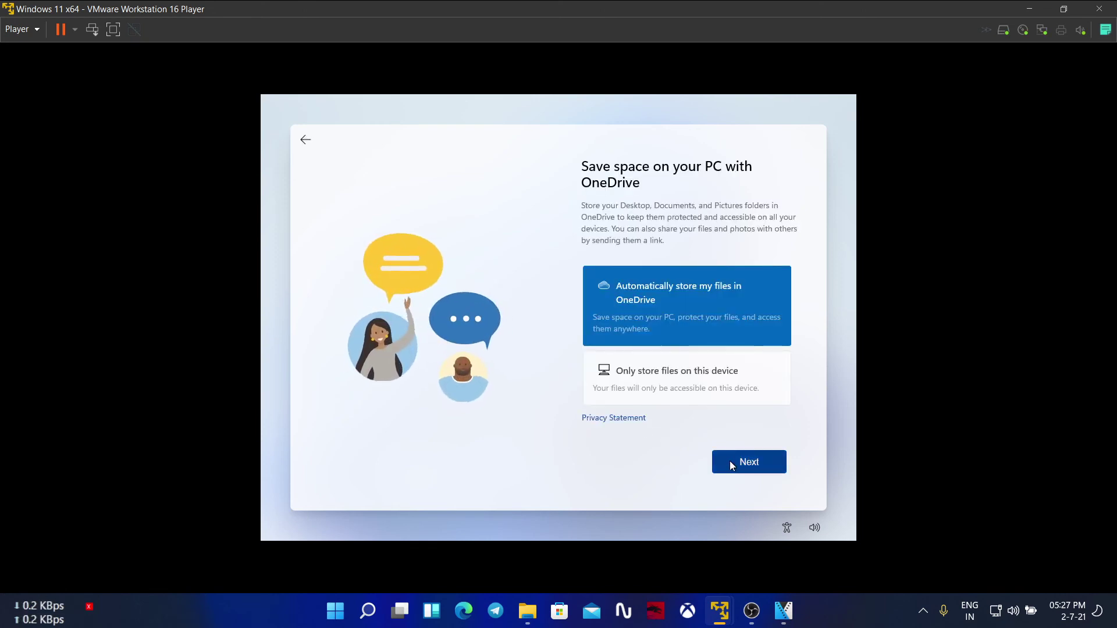
click(706, 401)
click(732, 455)
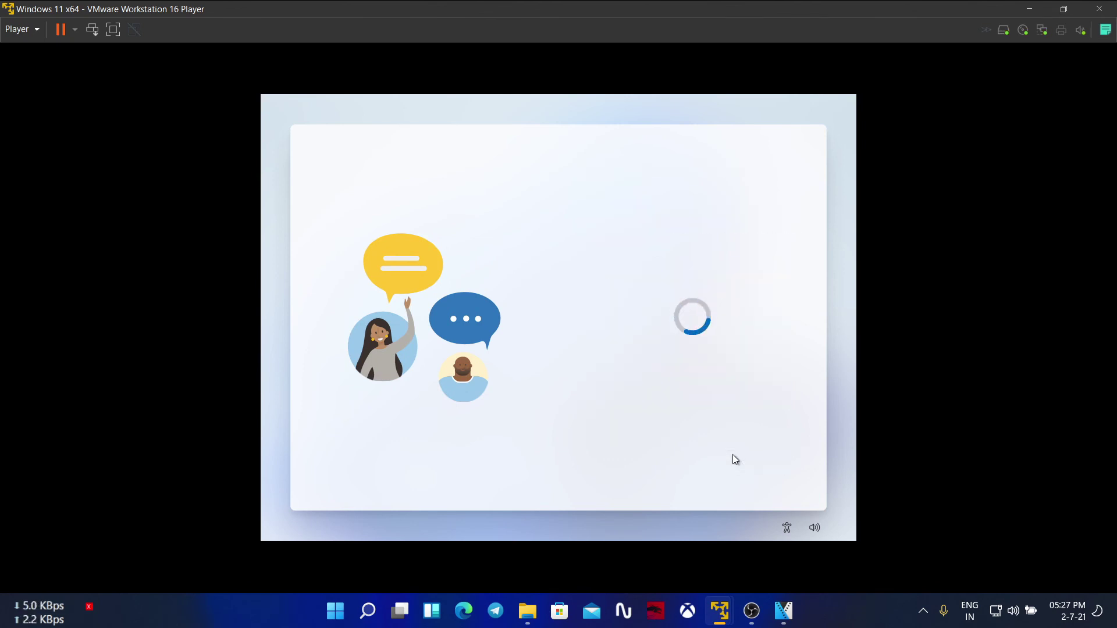
click(675, 464)
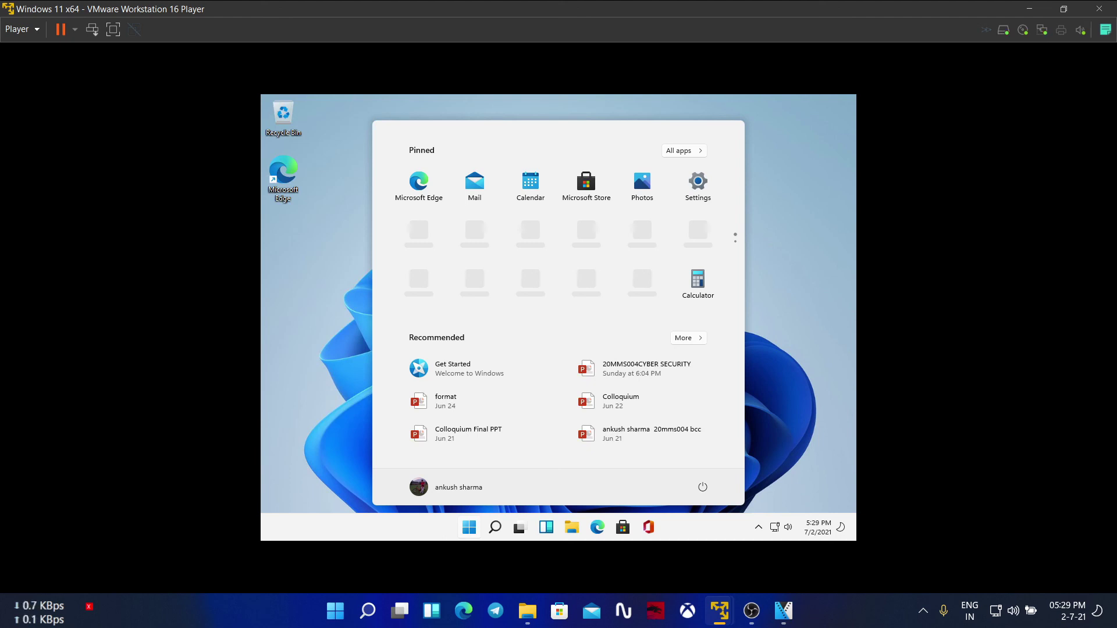
Step: Browse the Start menu's full list of installed apps, then return to the desktop
click(678, 151)
scroll(586, 294, down, 3)
scroll(586, 293, down, 8)
click(785, 360)
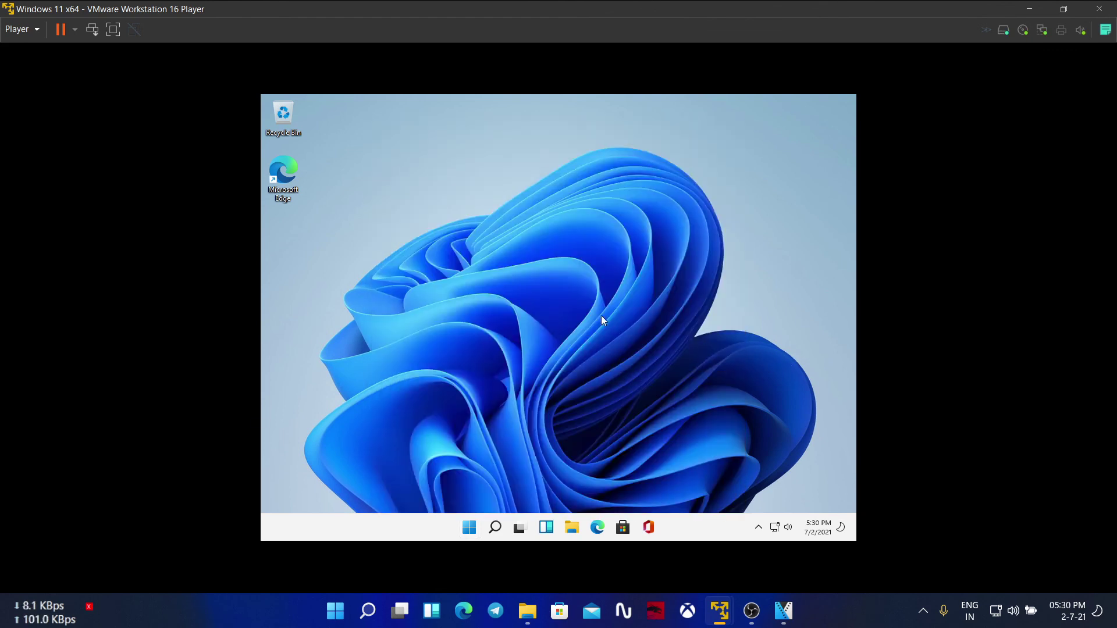
Step: Set the guest's display resolution to 1920 × 1440 in Display settings
right_click(560, 255)
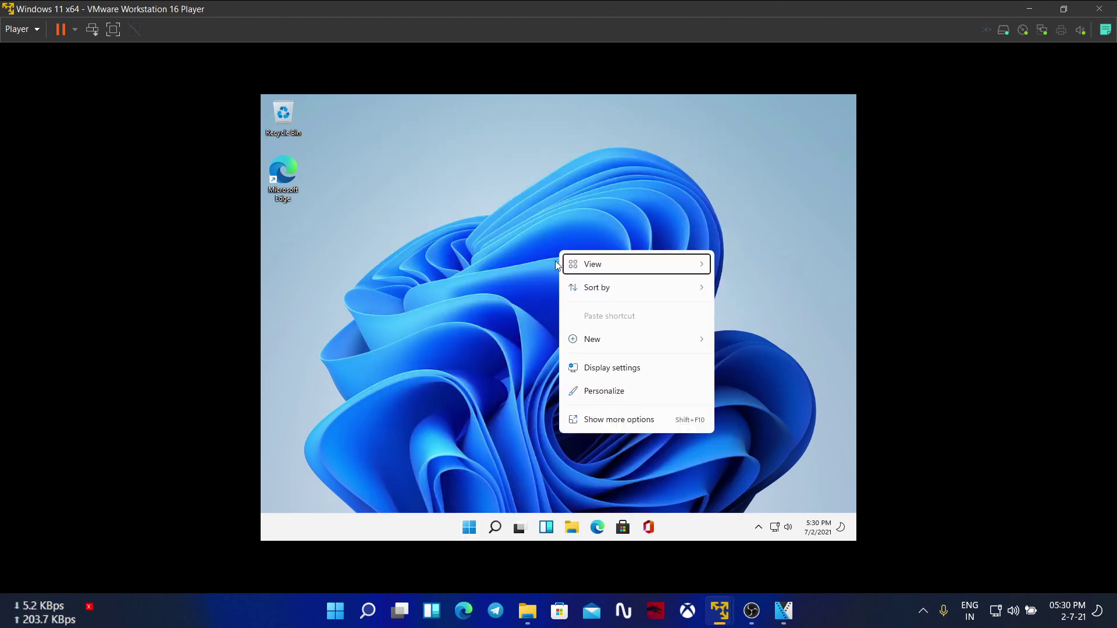
click(596, 369)
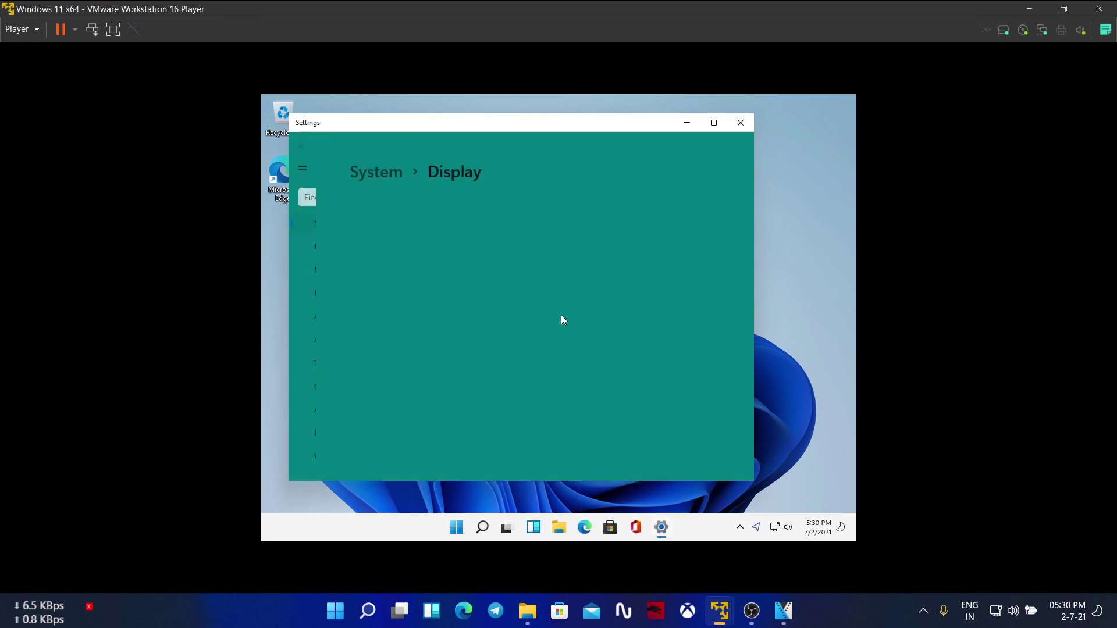
click(684, 278)
scroll(688, 192, up, 5)
click(686, 175)
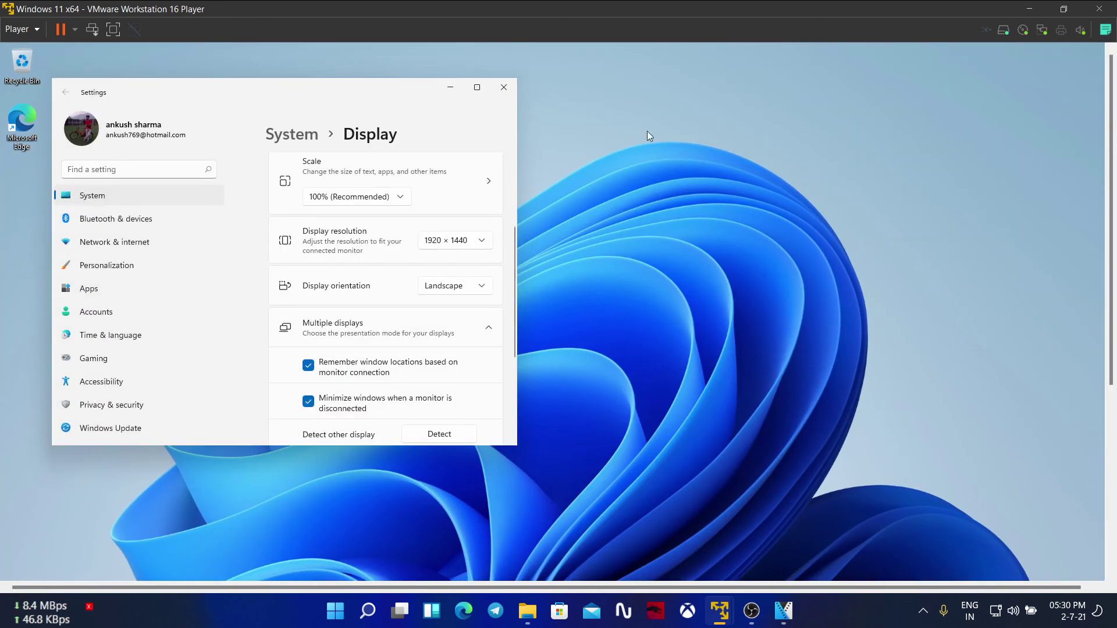
Step: Close Settings, toggle the Start menu, and open then close File Explorer
click(504, 87)
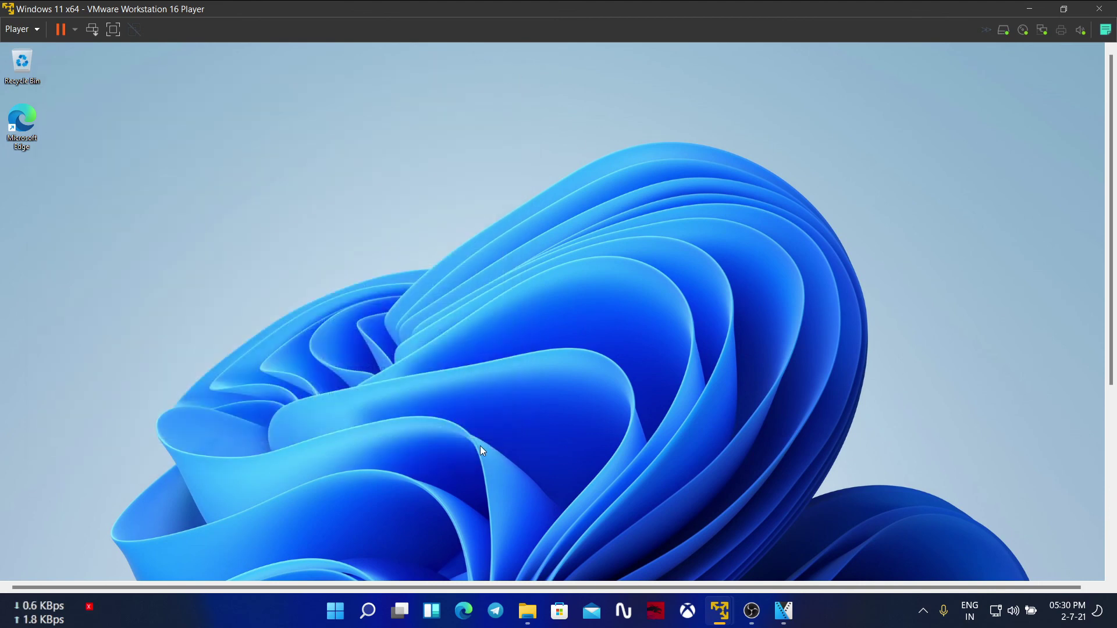
click(335, 611)
click(337, 611)
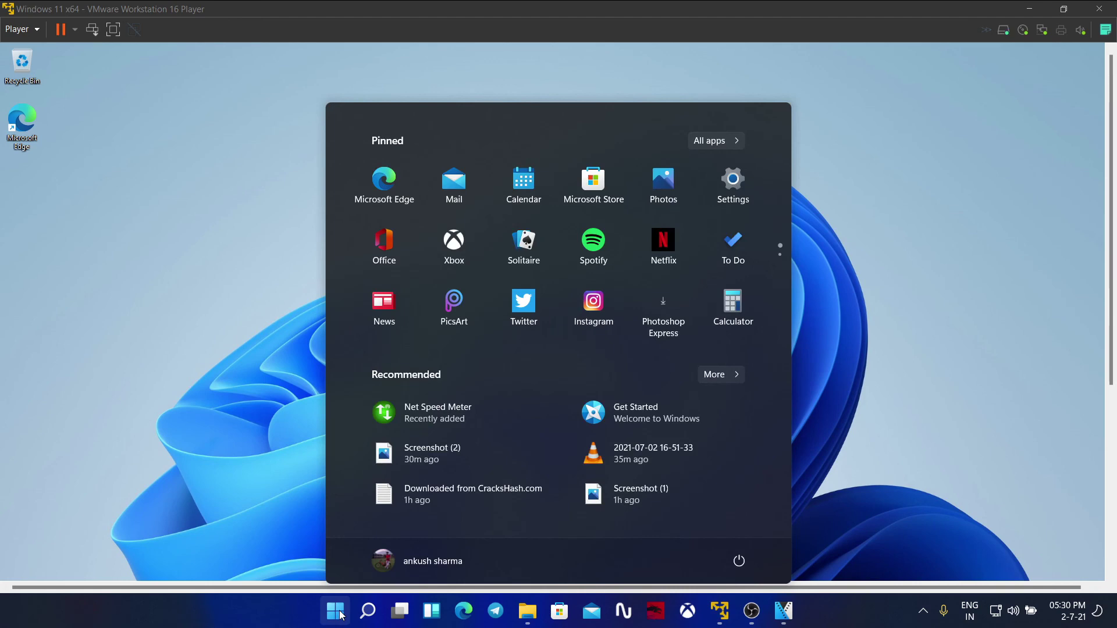
click(340, 613)
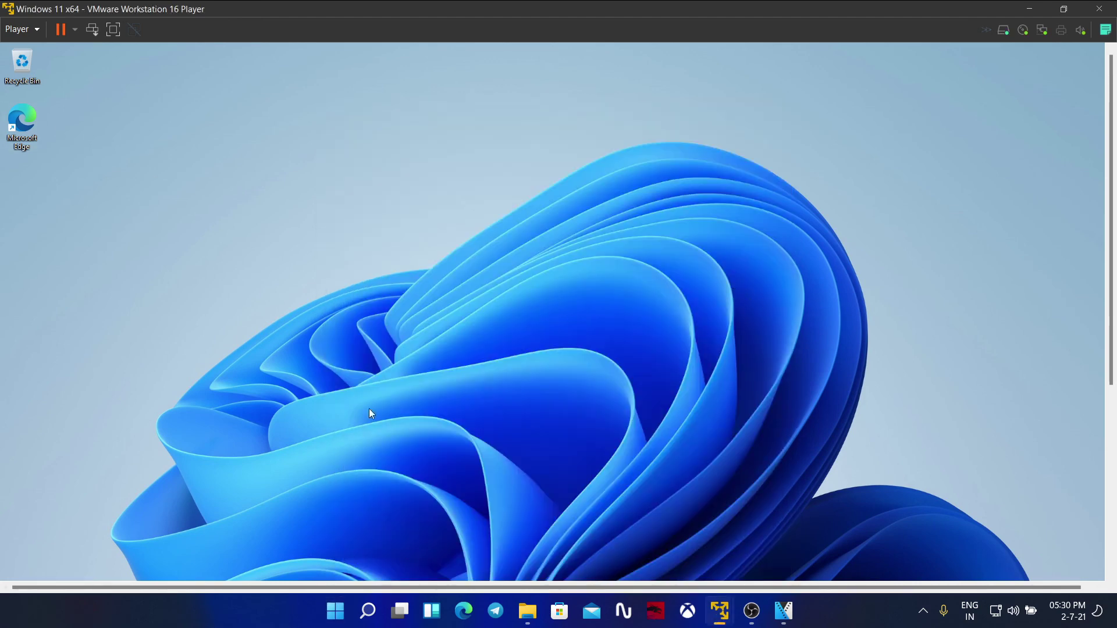
click(540, 622)
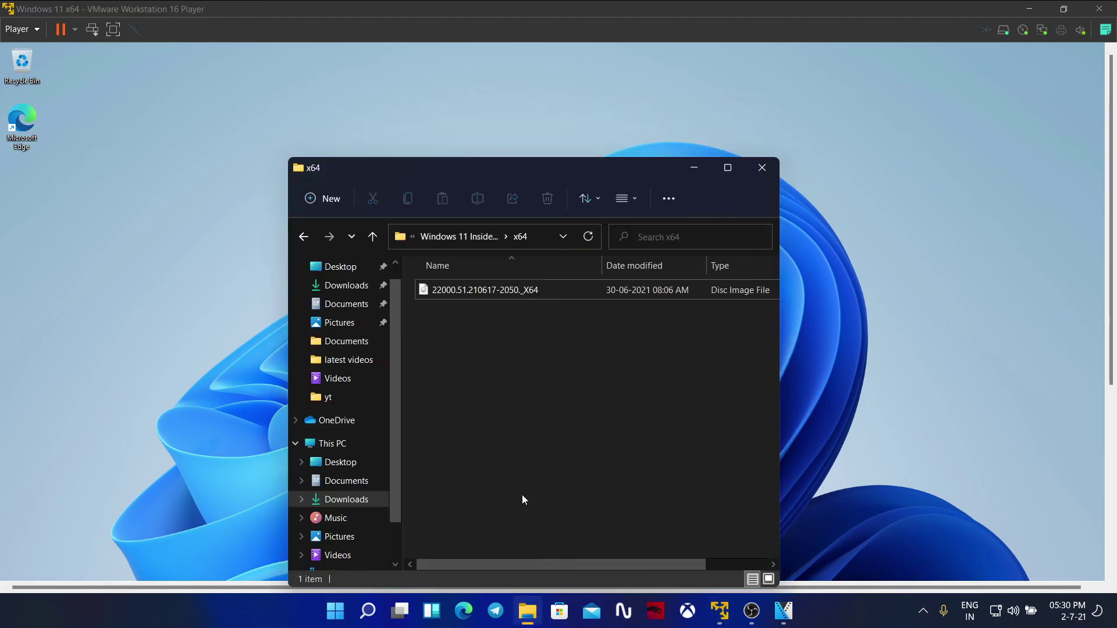
scroll(380, 382, down, 1)
click(761, 168)
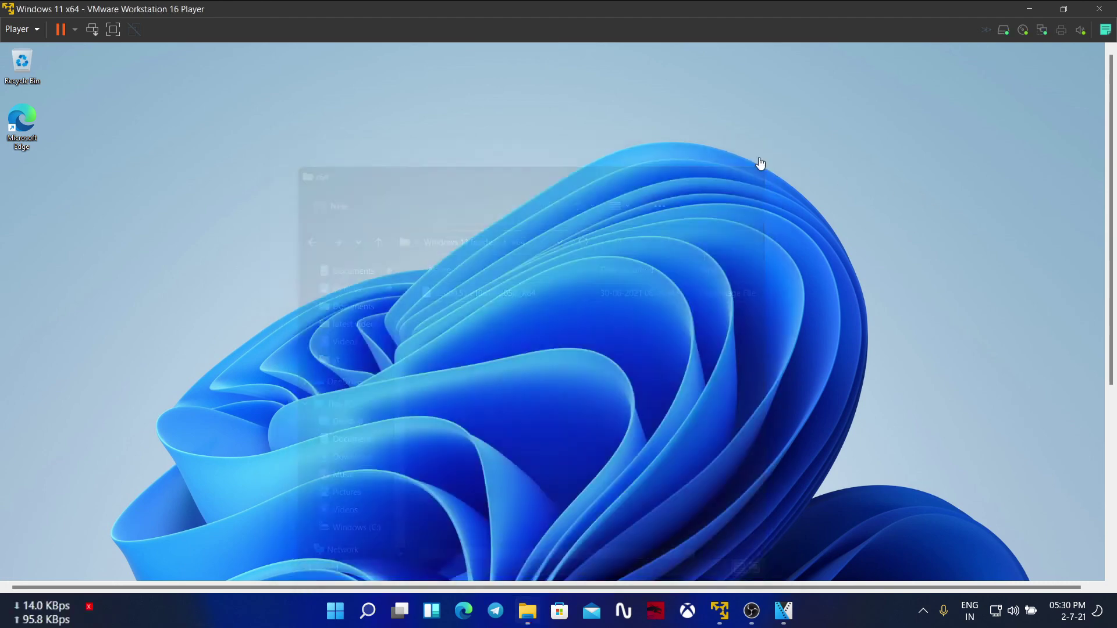
Step: Switch the VM into full screen and back, start closing it, and bring OBS forward
key(ctrl+alt+Return)
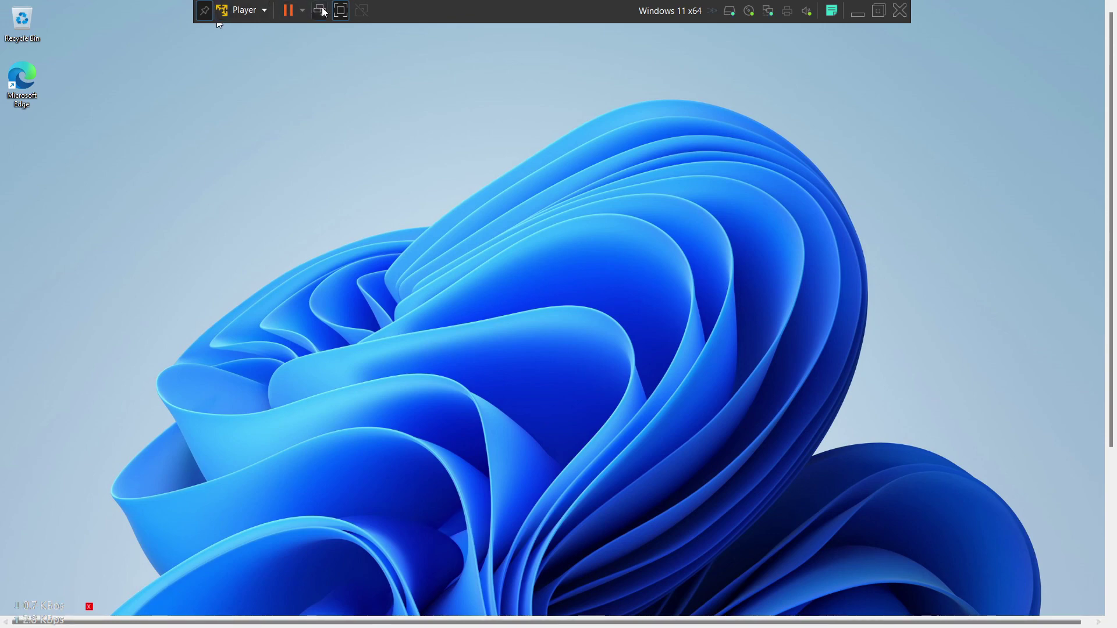
click(340, 10)
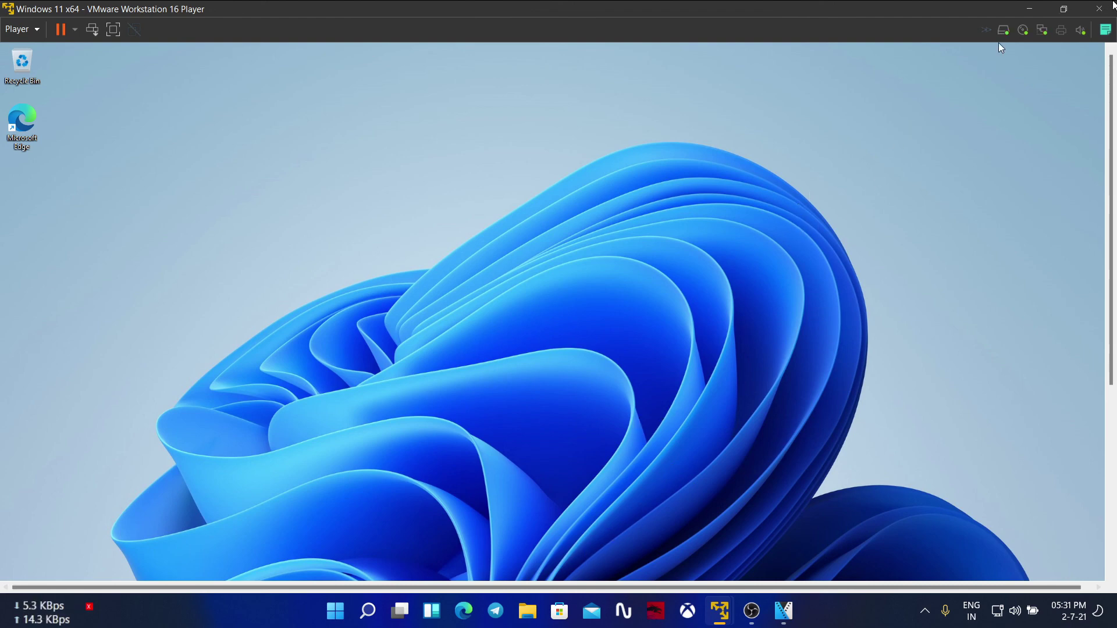
click(1101, 9)
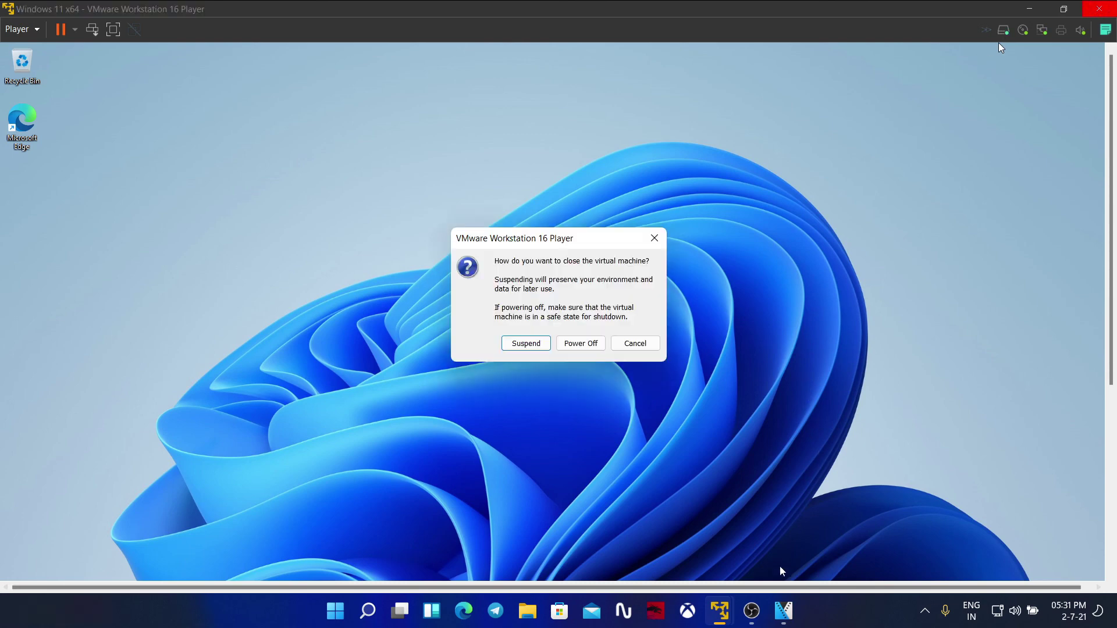
click(753, 611)
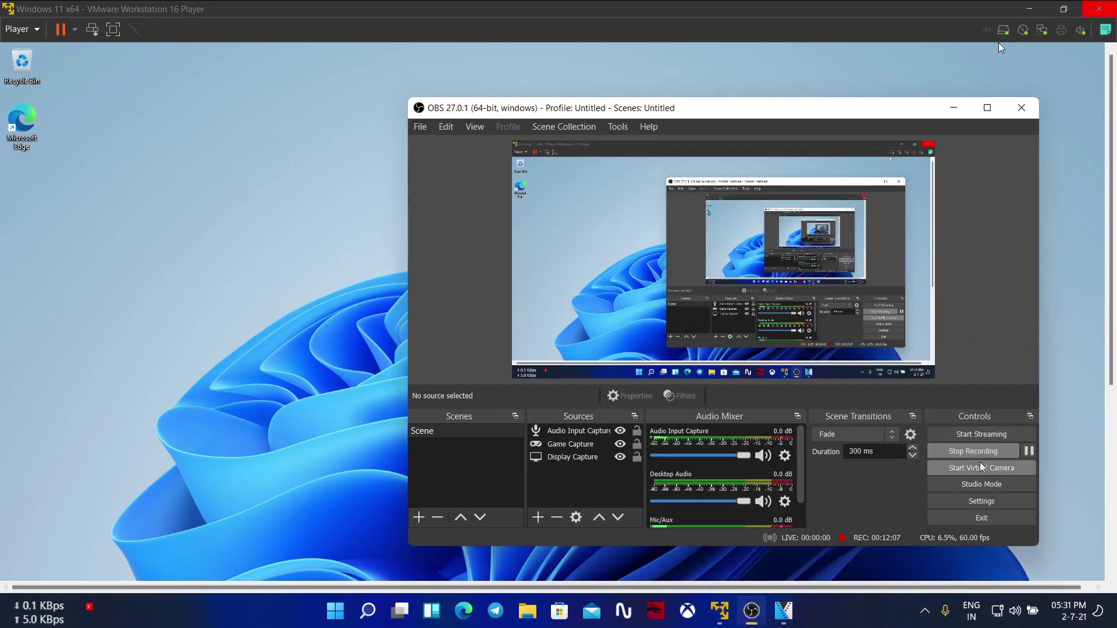